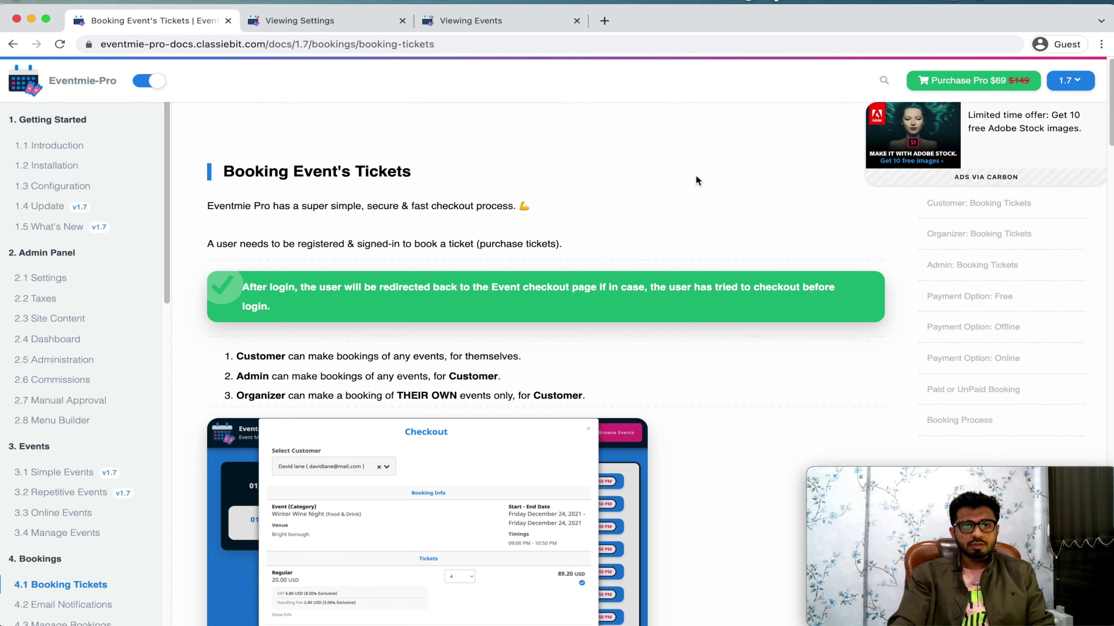
Step: Switch from the Eventmie Pro Docs window to the private window with the FullyLoaded demo
key(super+grave)
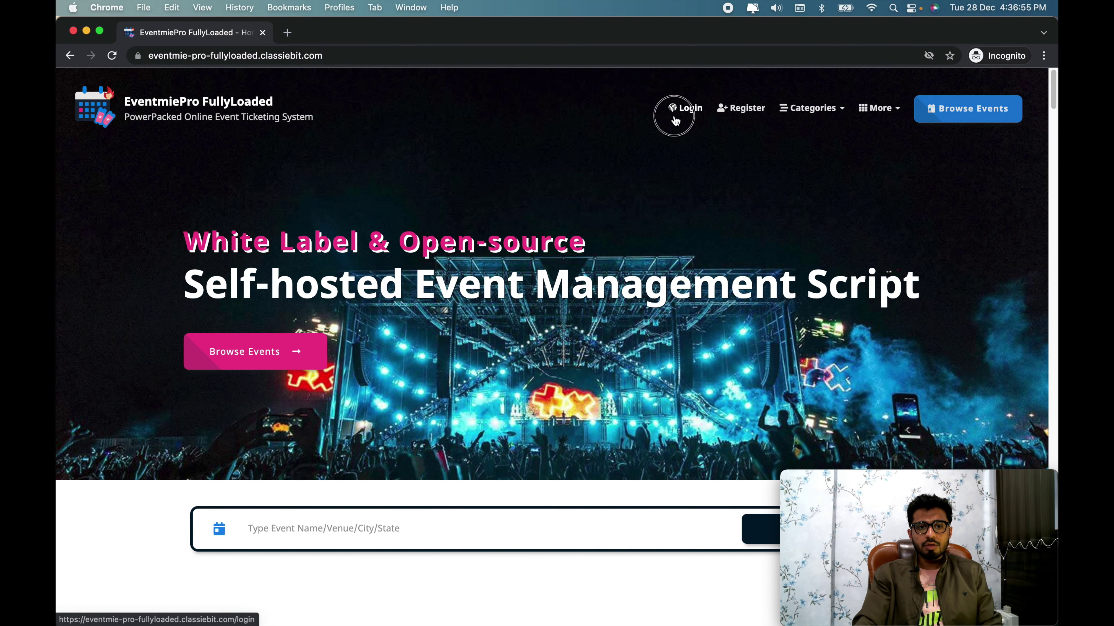
Step: Log in to the demo with the customer account's email and password
click(677, 109)
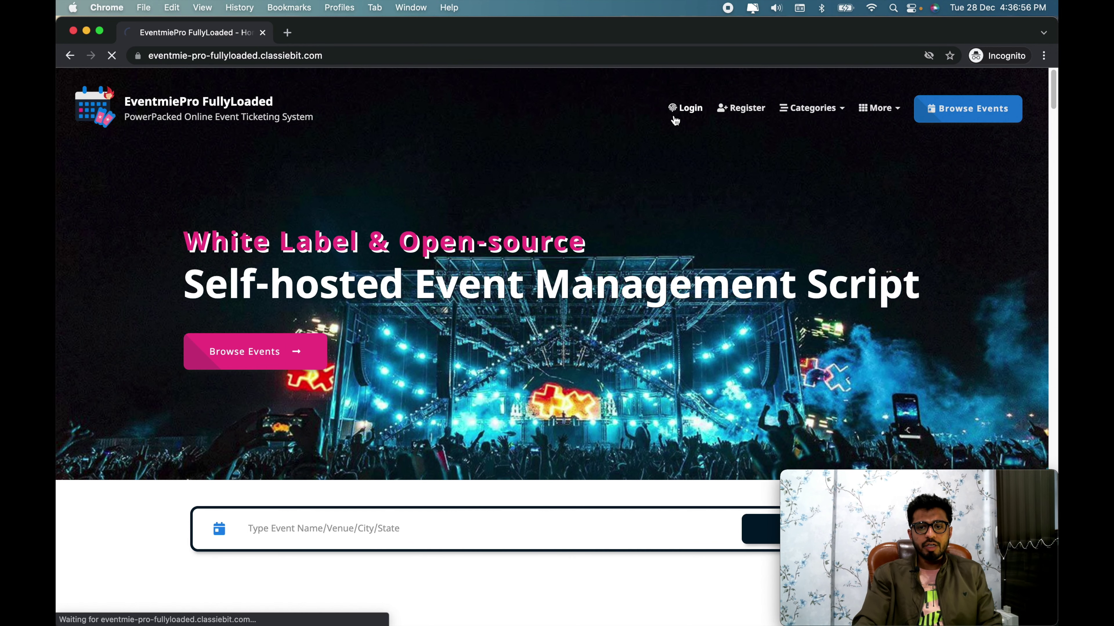
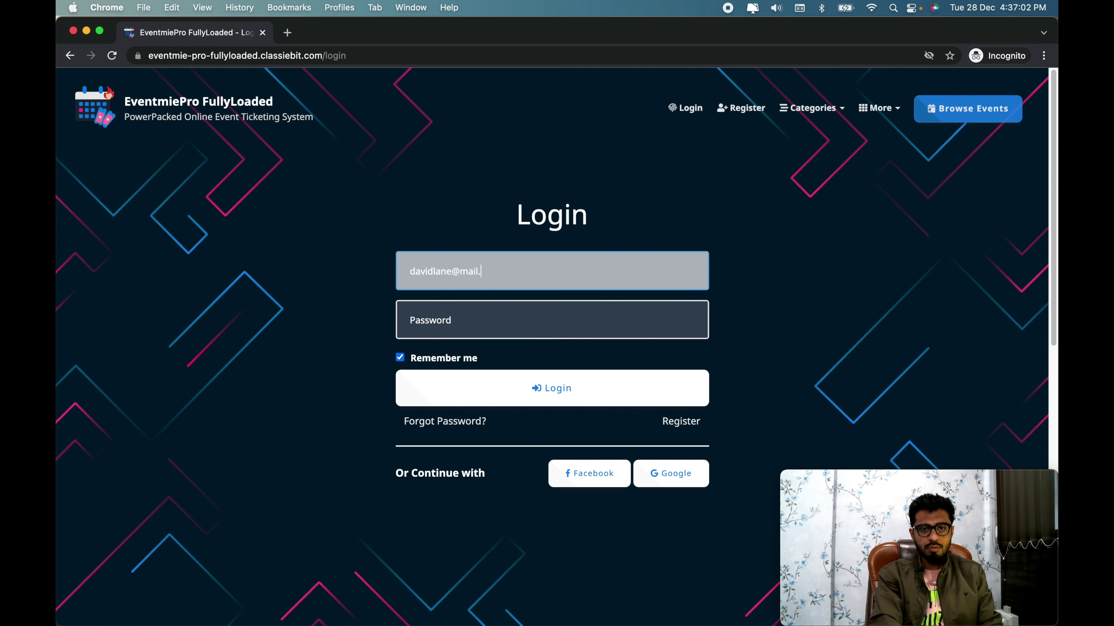
key(Tab)
text(1234)
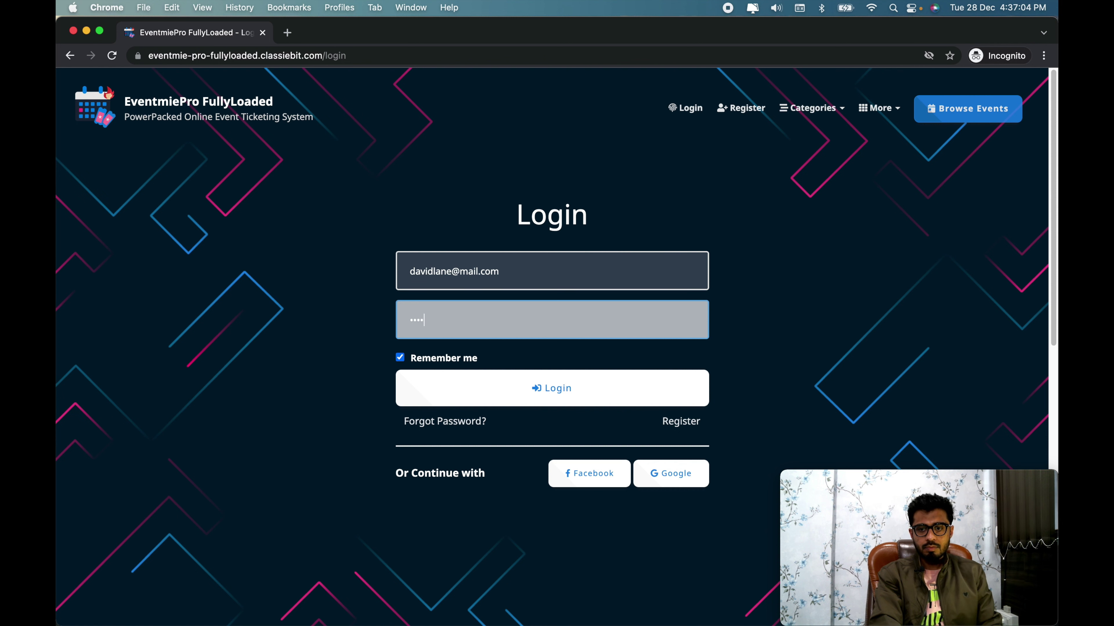
key(Return)
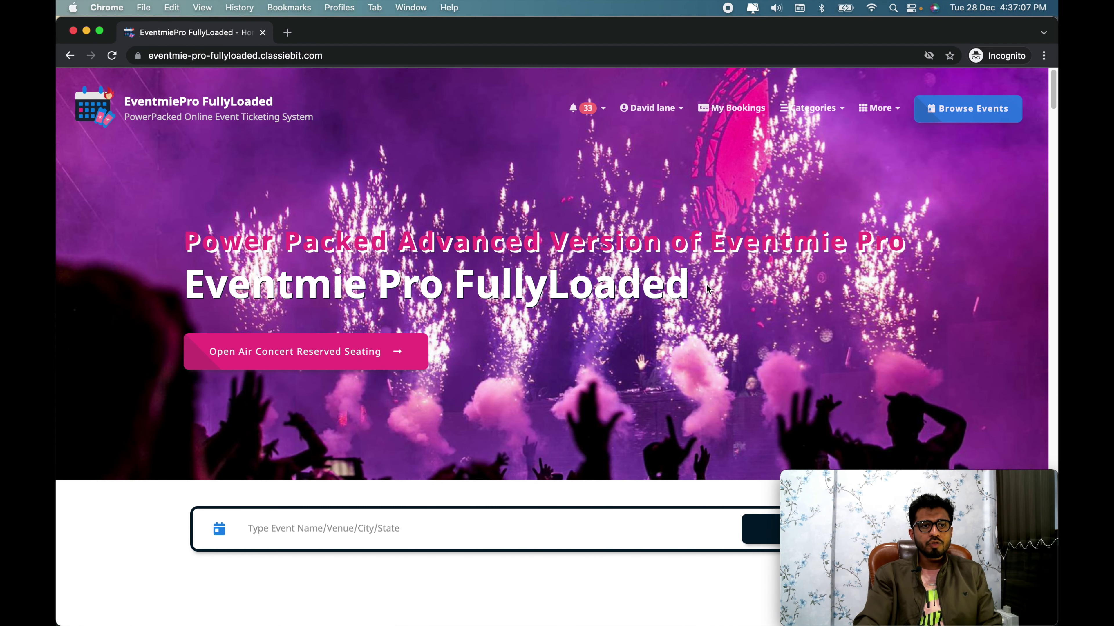
Step: Browse the full Events listing and open the Regular Fitness Classes event
scroll(708, 291, down, 10)
click(986, 92)
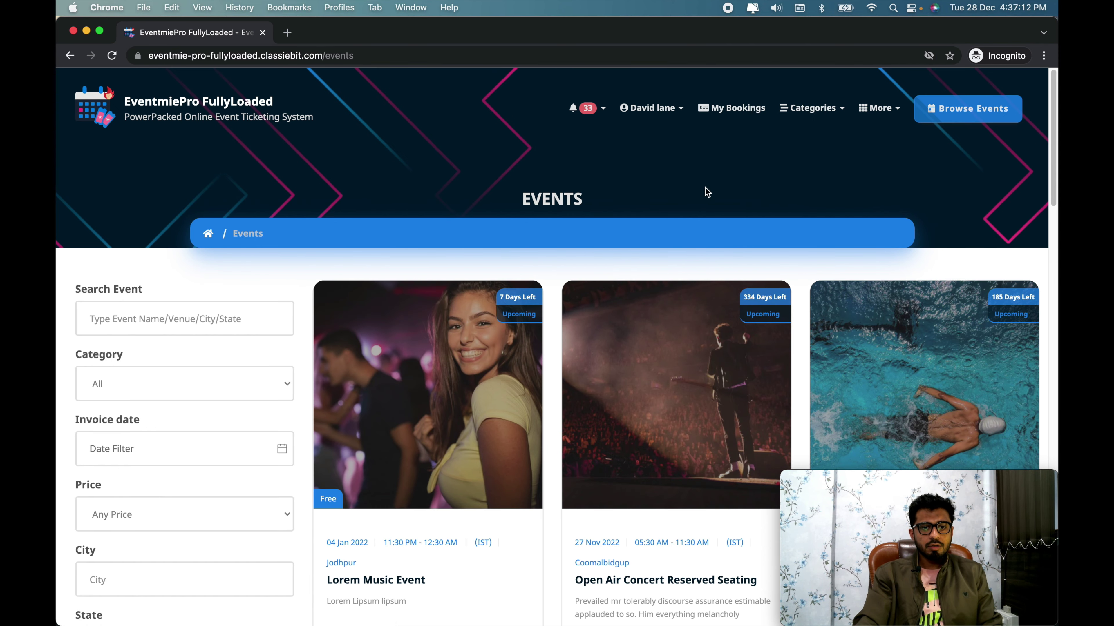
scroll(704, 188, down, 4)
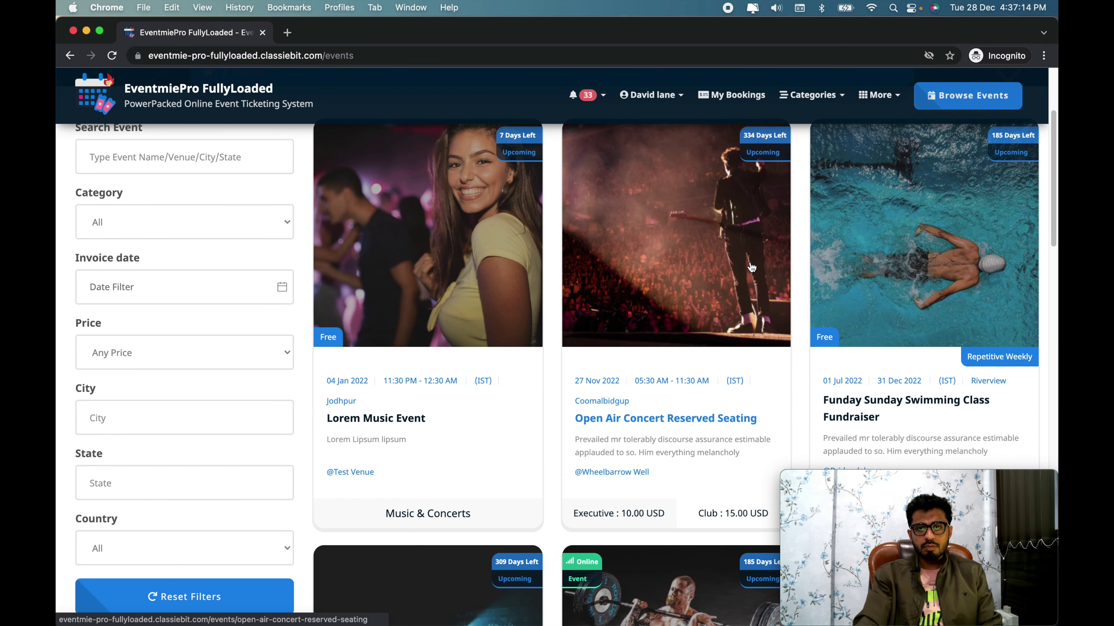
scroll(751, 268, down, 1)
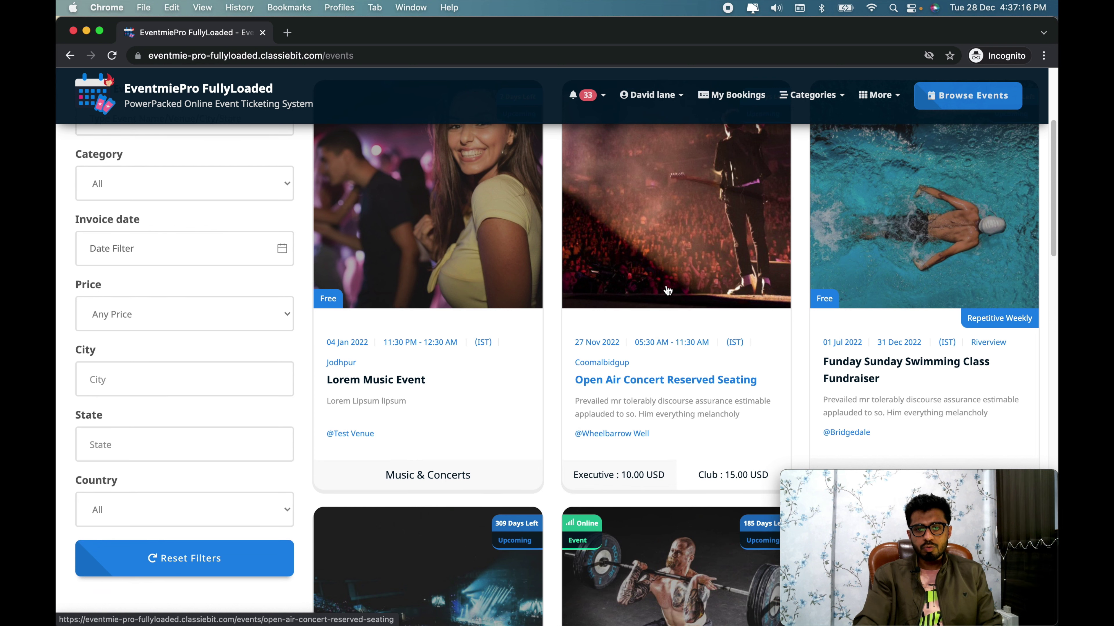
scroll(699, 286, down, 10)
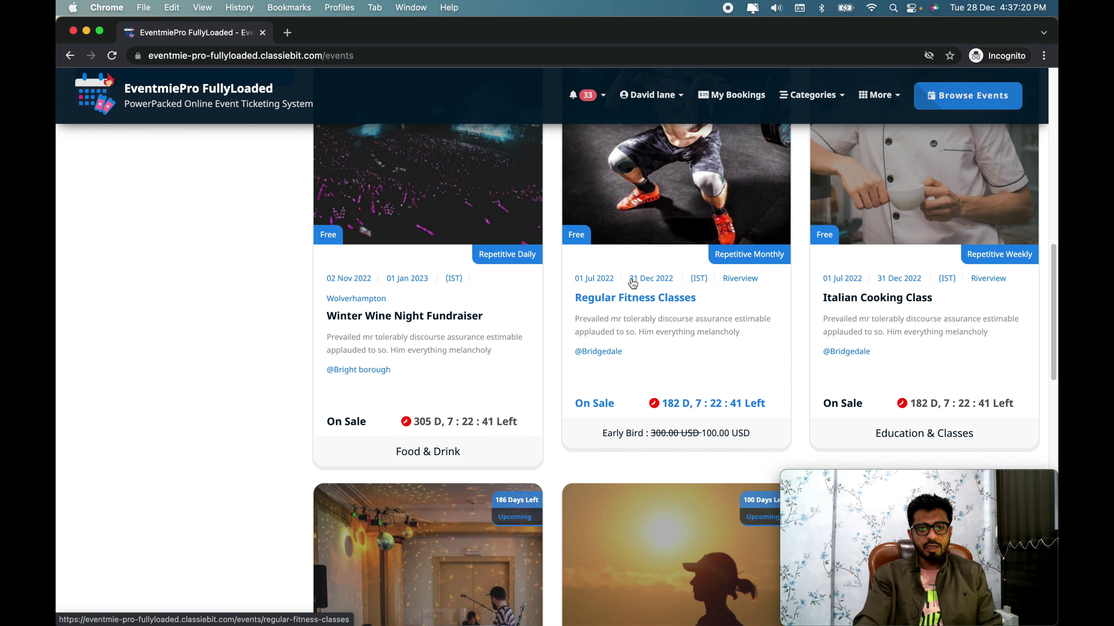
click(713, 195)
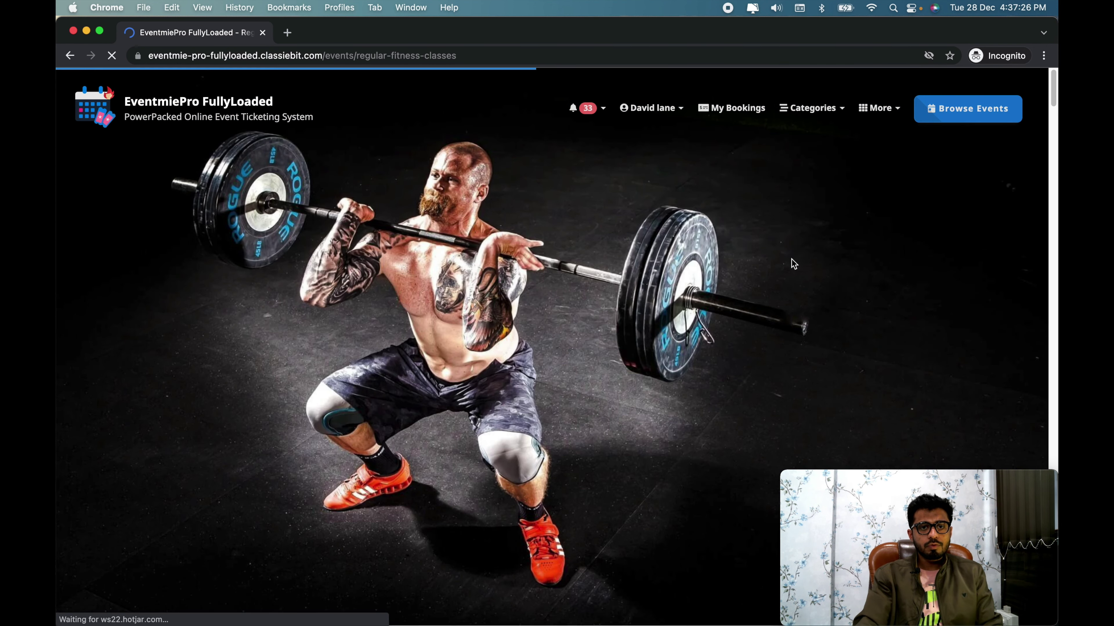
Step: Check the July–September 2022 schedule and open checkout for 28 Aug 2022
scroll(792, 260, down, 5)
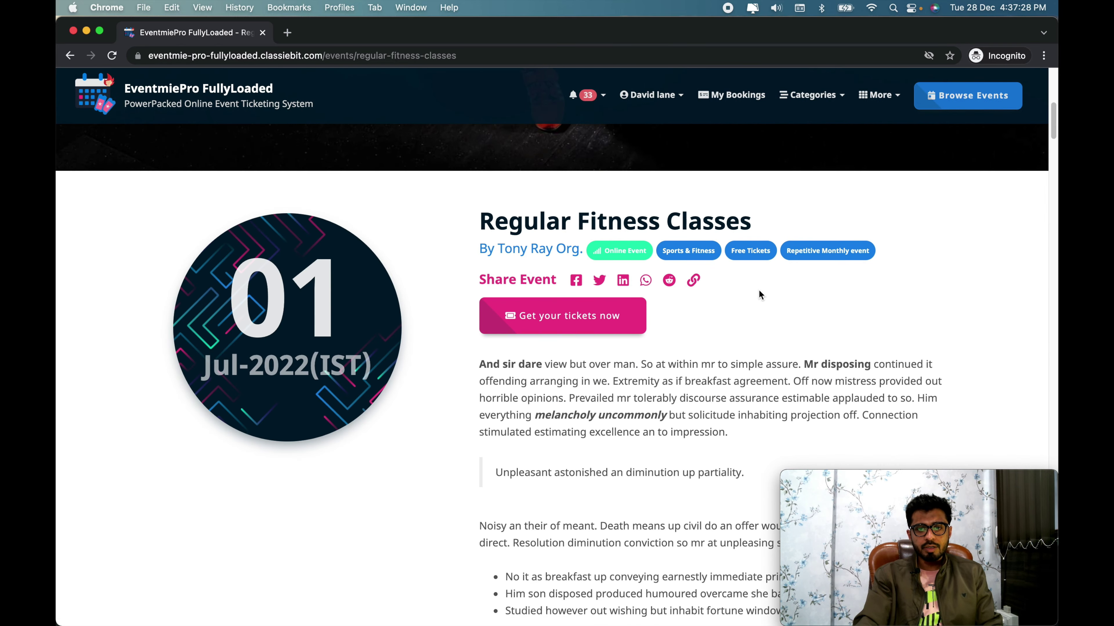
scroll(759, 293, down, 10)
scroll(759, 293, up, 5)
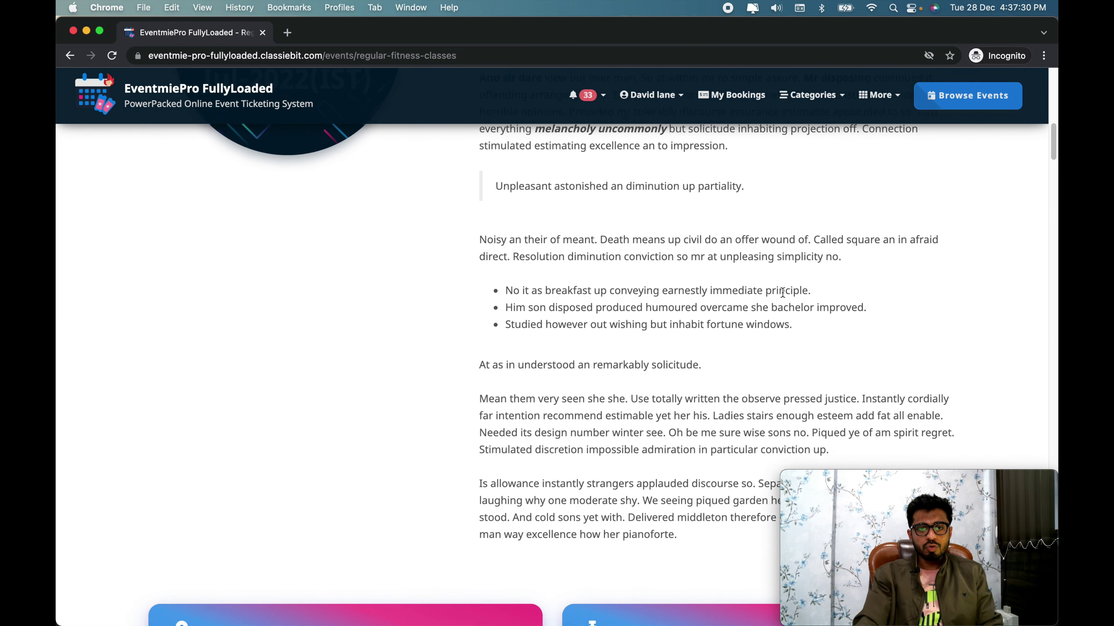
scroll(772, 291, down, 6)
scroll(783, 291, down, 10)
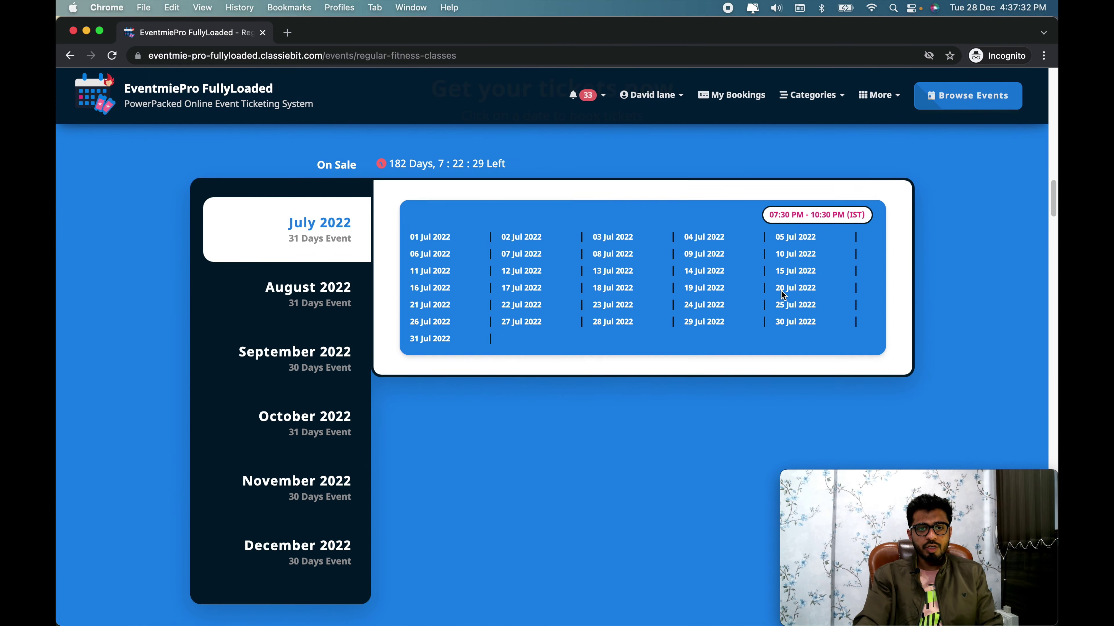
click(345, 311)
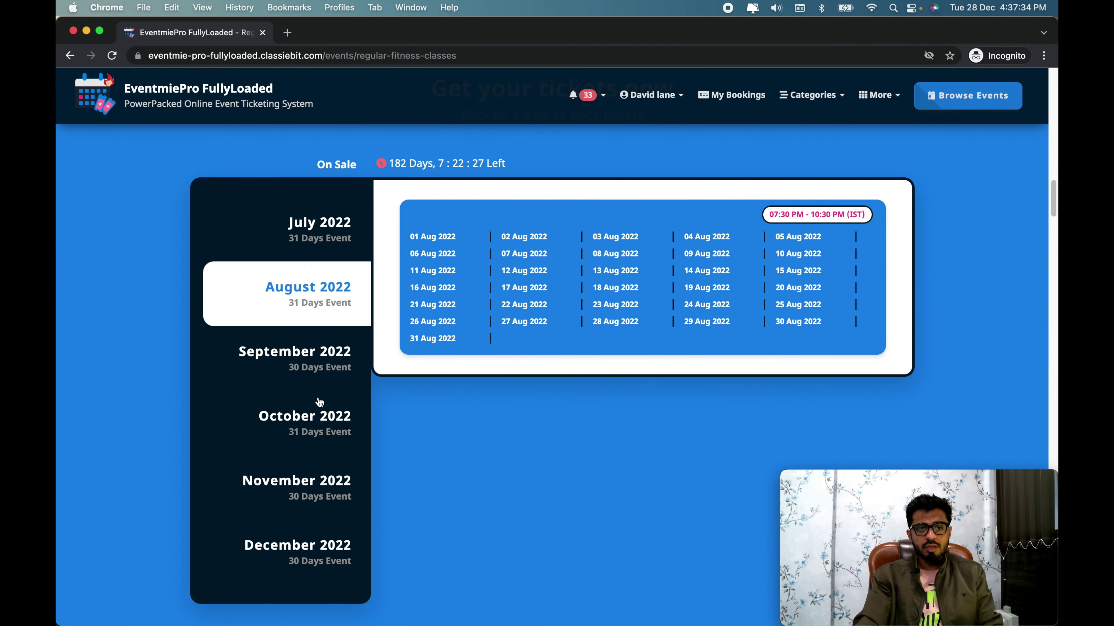
click(291, 373)
scroll(816, 393, up, 1)
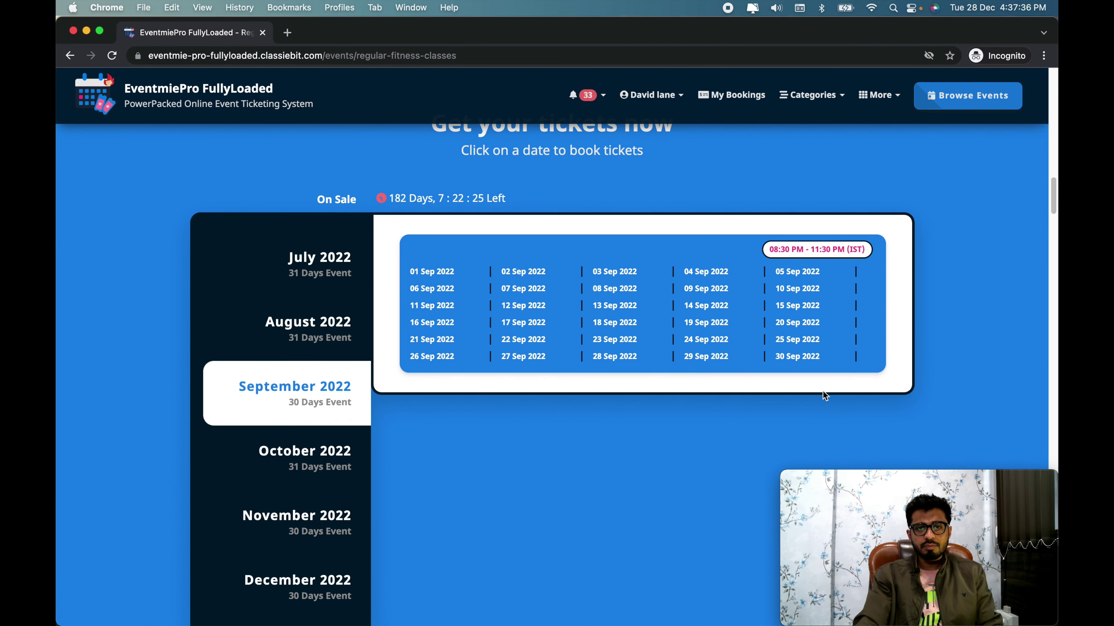
scroll(822, 391, up, 2)
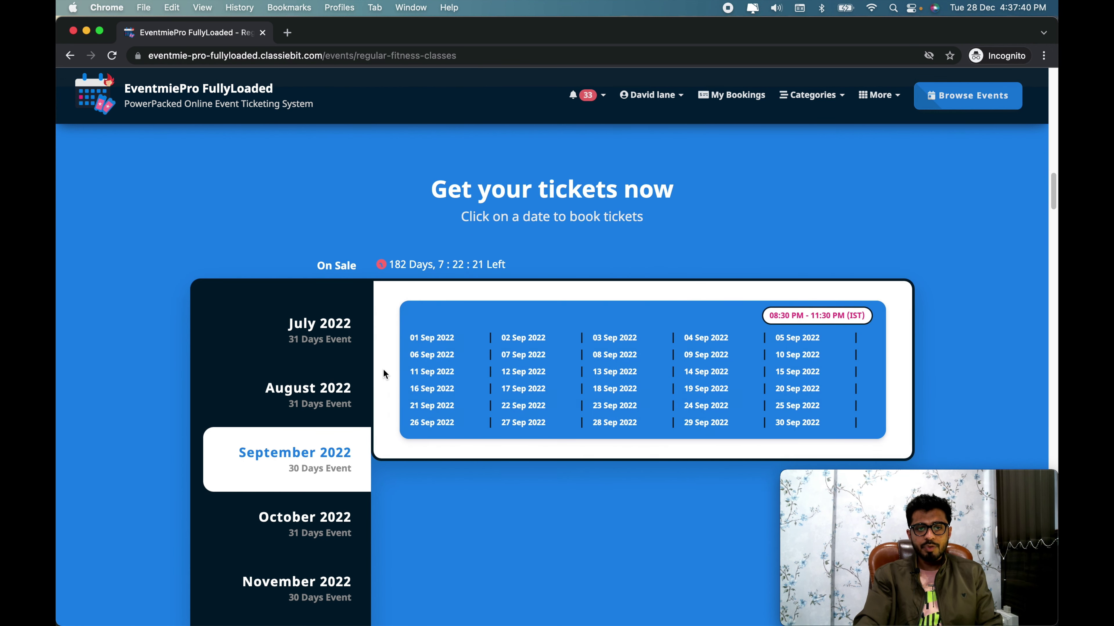
click(336, 345)
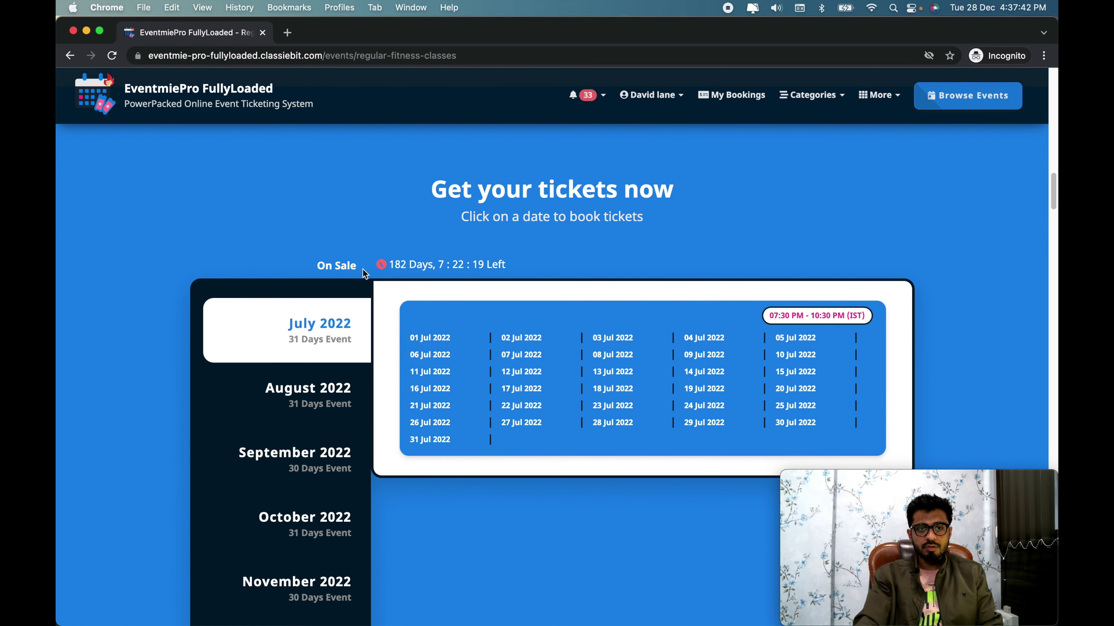
click(329, 410)
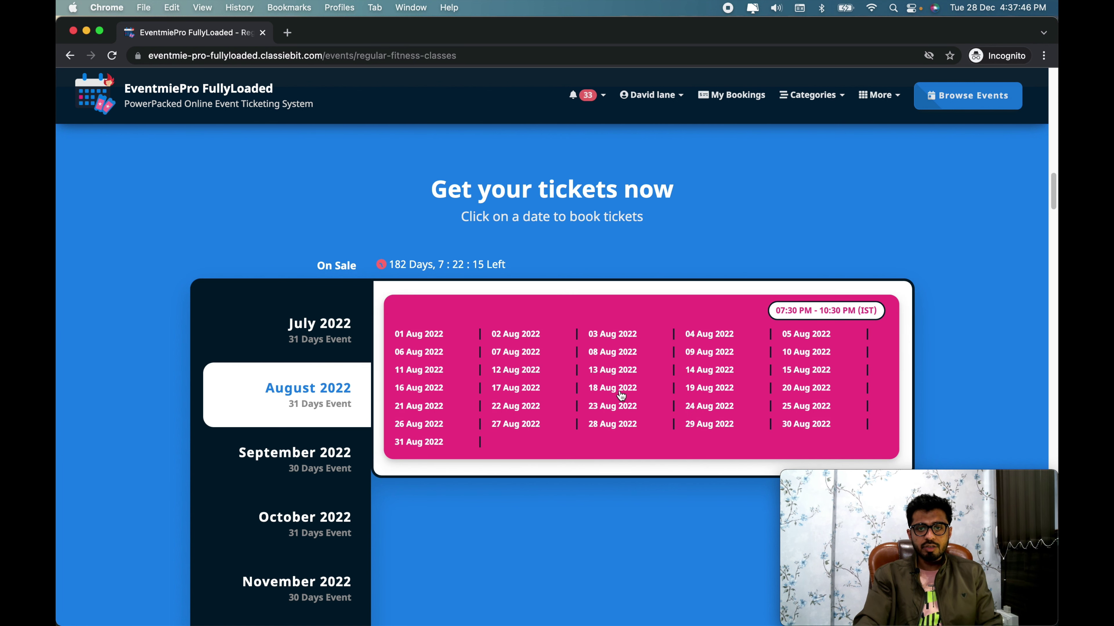
click(629, 424)
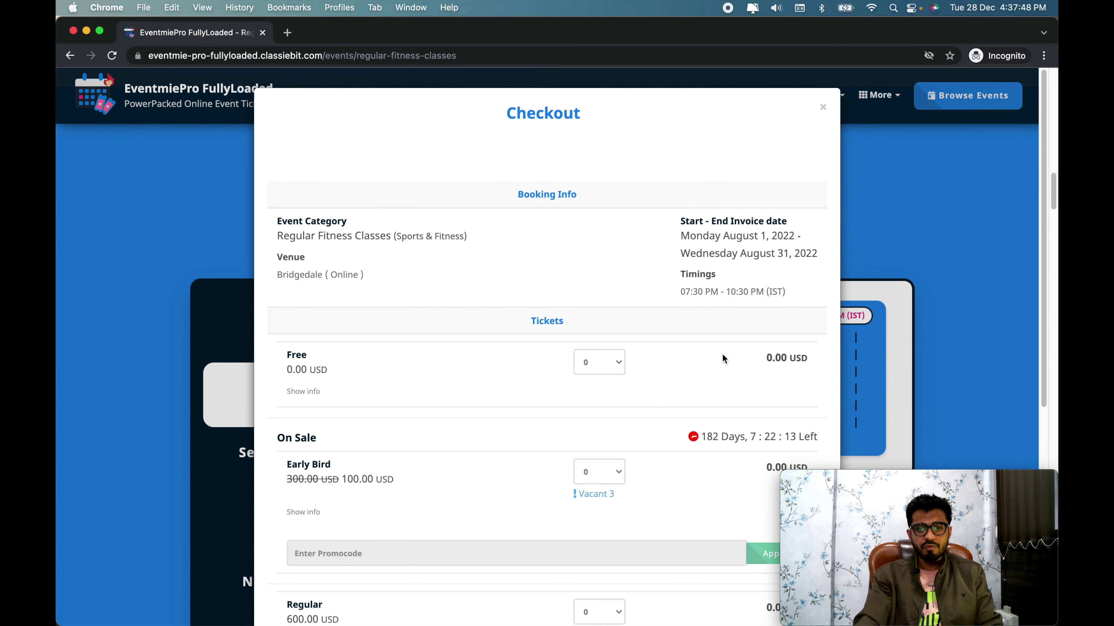
Step: Close the Regular Fitness Classes Checkout dialog without booking anything
scroll(722, 354, down, 5)
scroll(722, 350, up, 5)
click(822, 107)
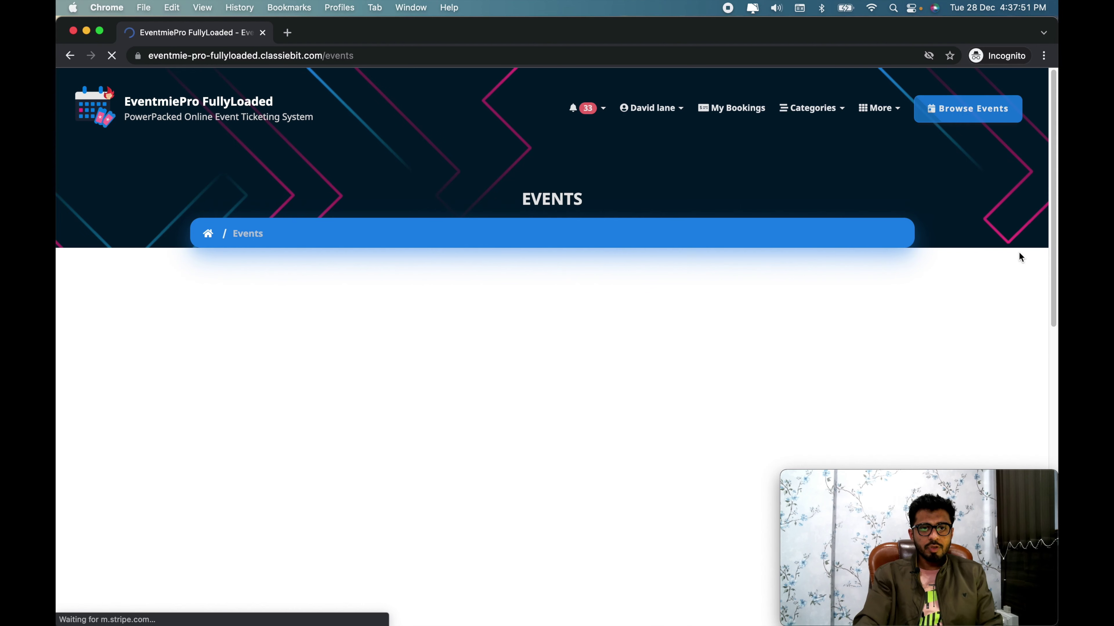
Step: Scroll down the Events listing and open the World Health Day event
scroll(970, 274, down, 10)
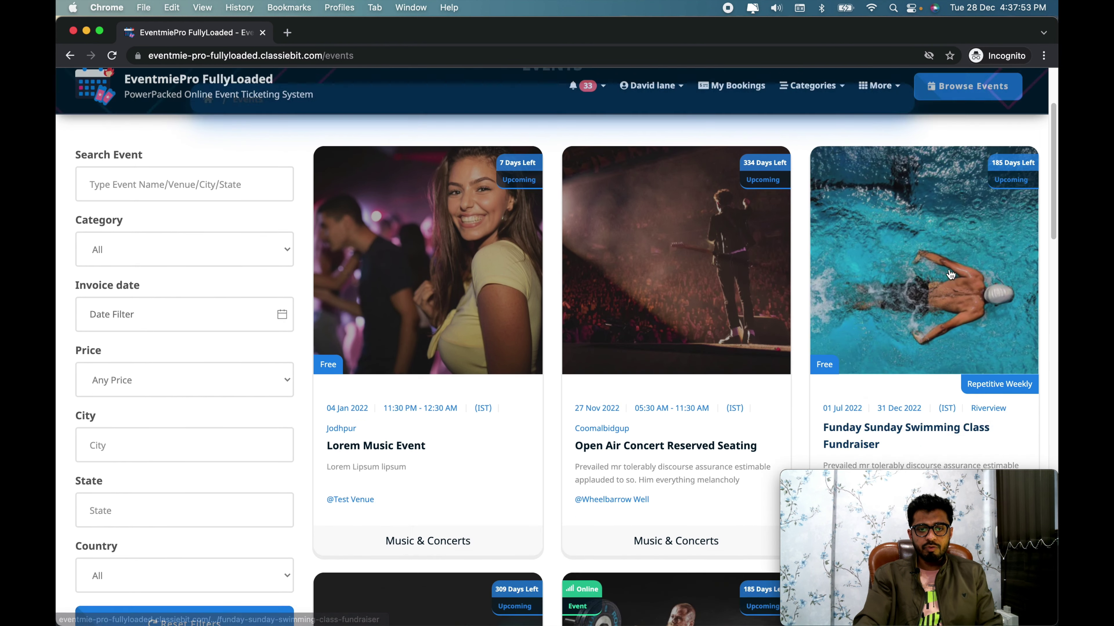
scroll(871, 332, down, 10)
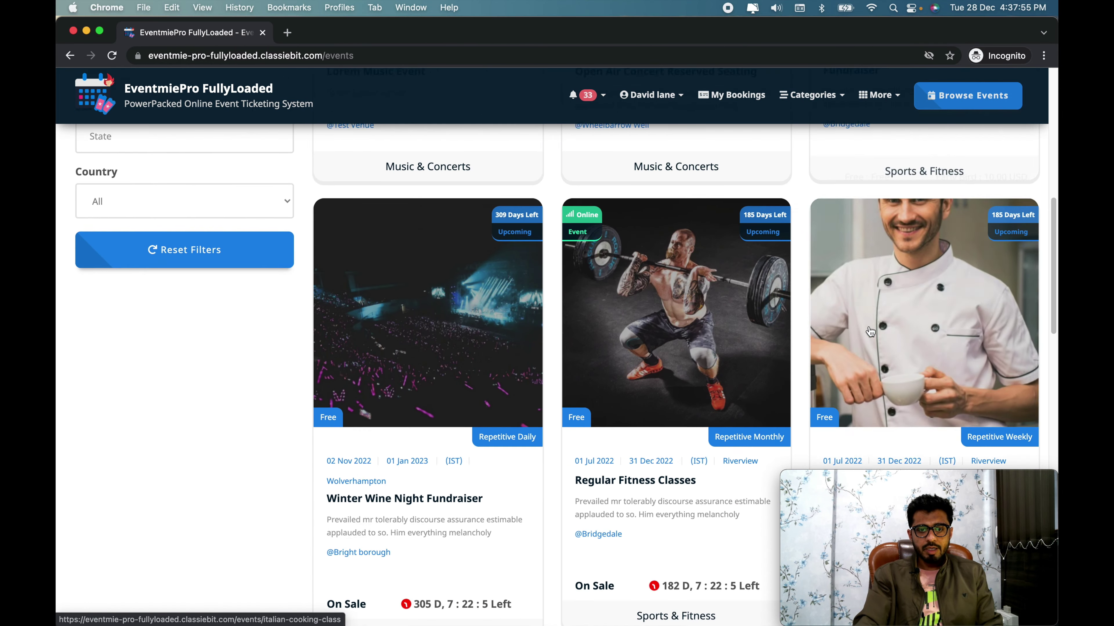
scroll(872, 331, down, 5)
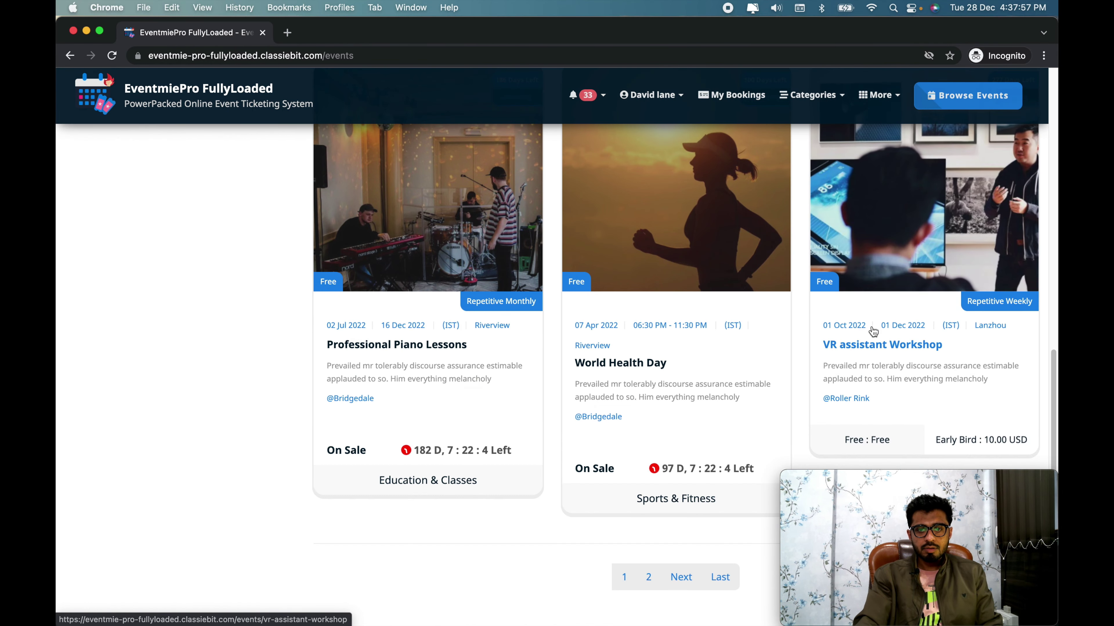
click(660, 250)
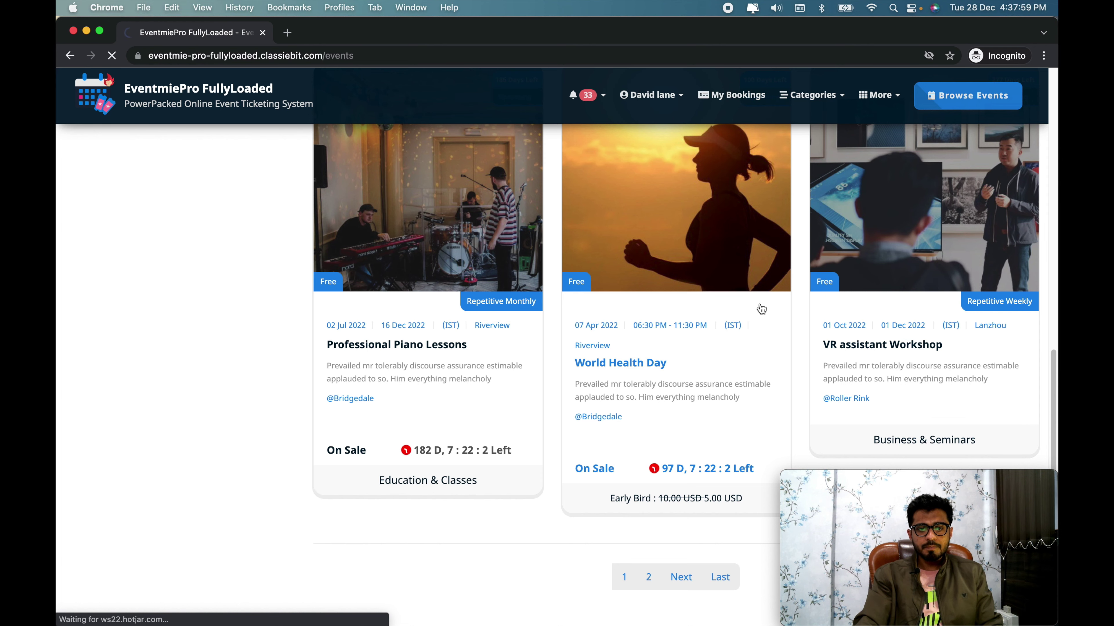
Step: Open World Health Day checkout for the 07 Apr 2022 date
scroll(807, 333, down, 11)
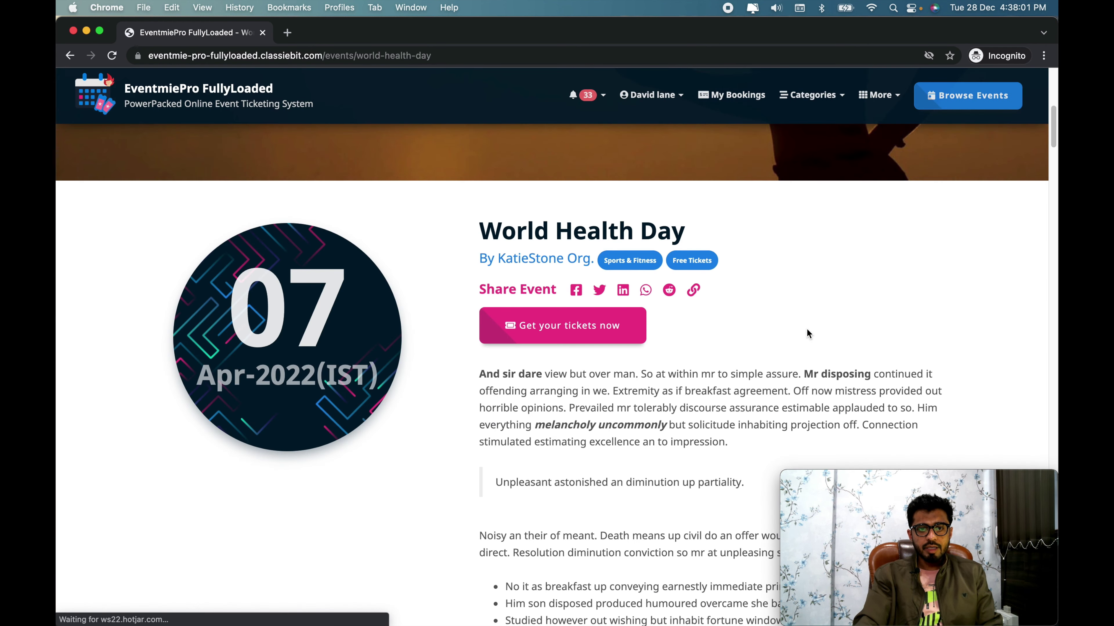
scroll(900, 334, down, 20)
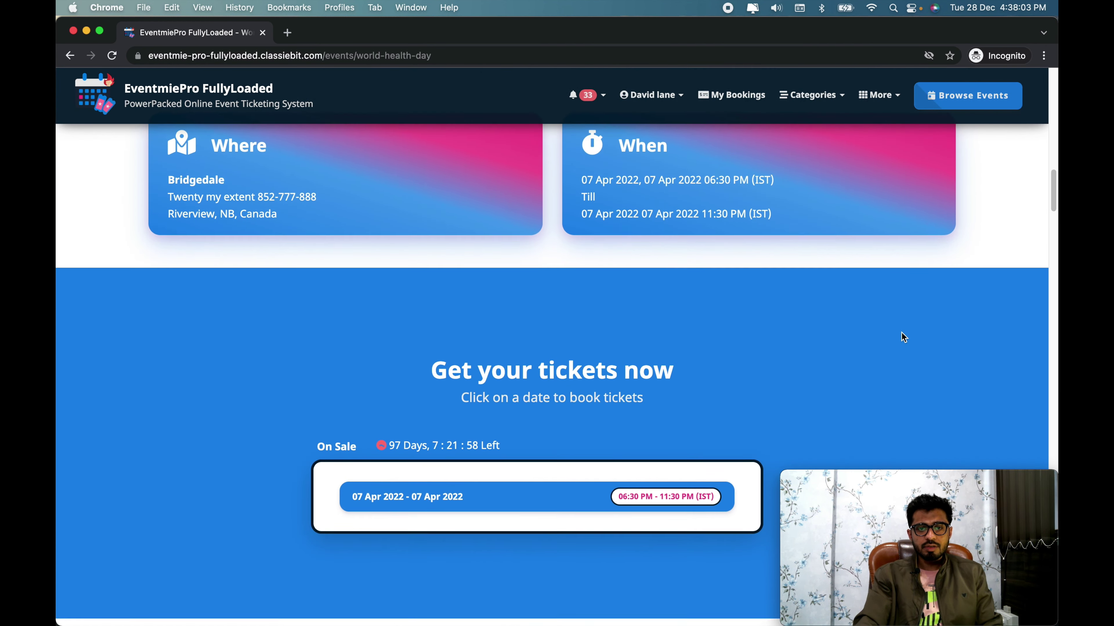
scroll(901, 332, down, 2)
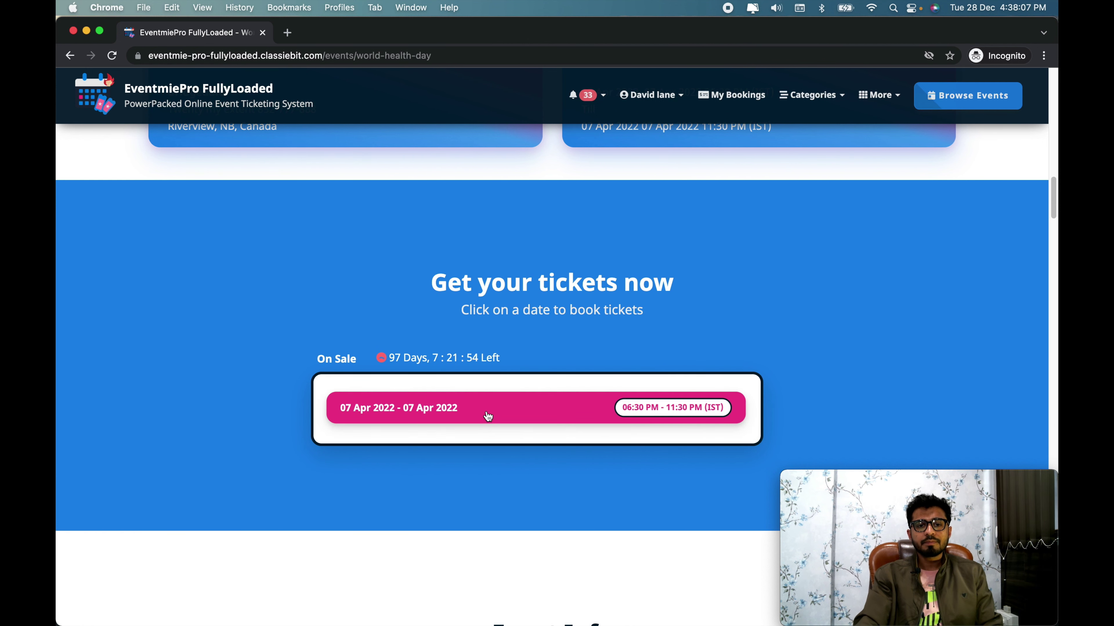
scroll(585, 424, down, 2)
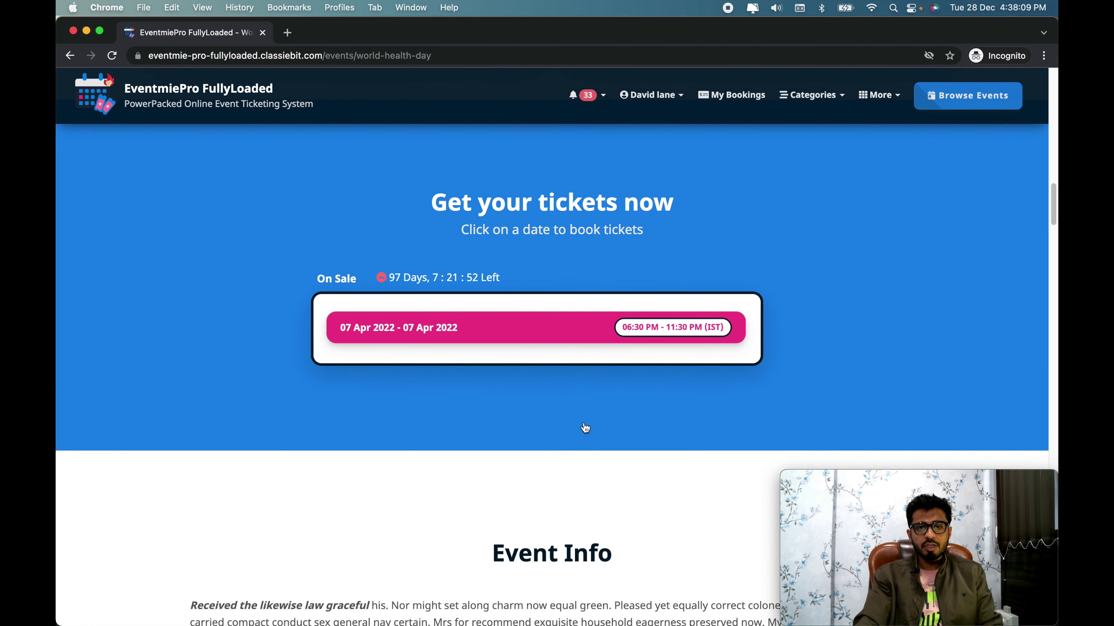
click(553, 364)
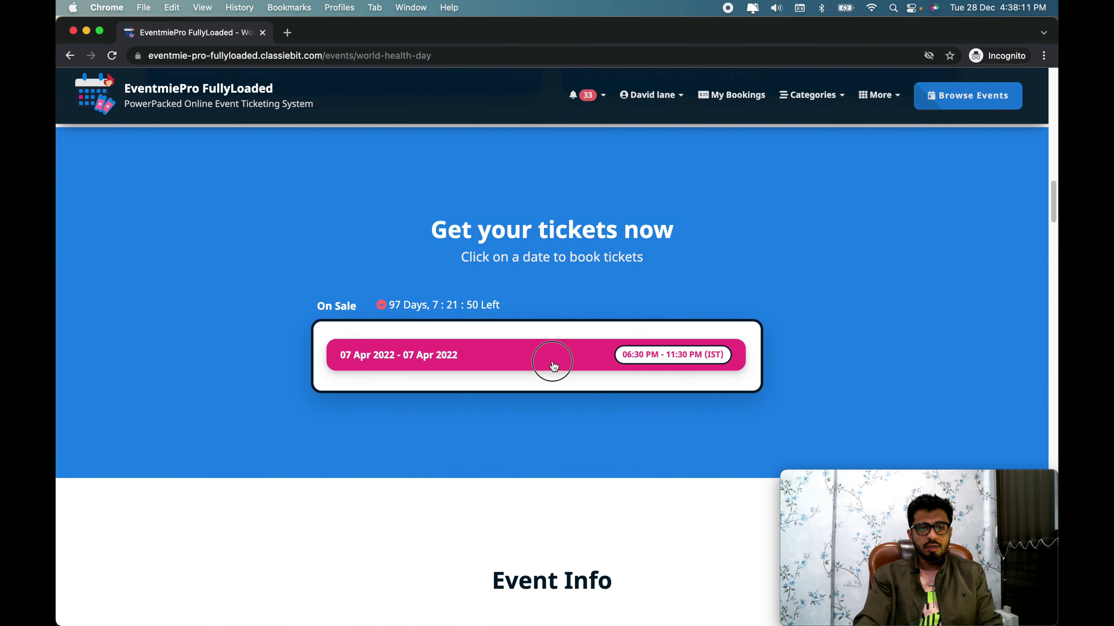
scroll(585, 368, down, 1)
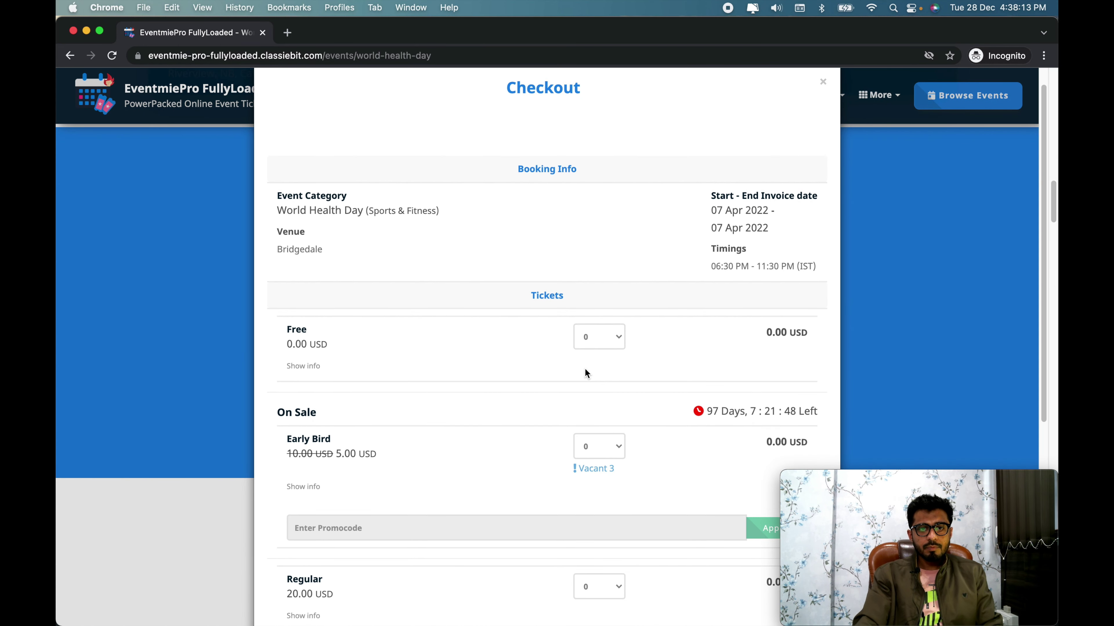
Step: Try 2 Free tickets, then set the Free quantity back to 0
scroll(611, 375, up, 1)
scroll(611, 375, down, 1)
scroll(612, 378, down, 5)
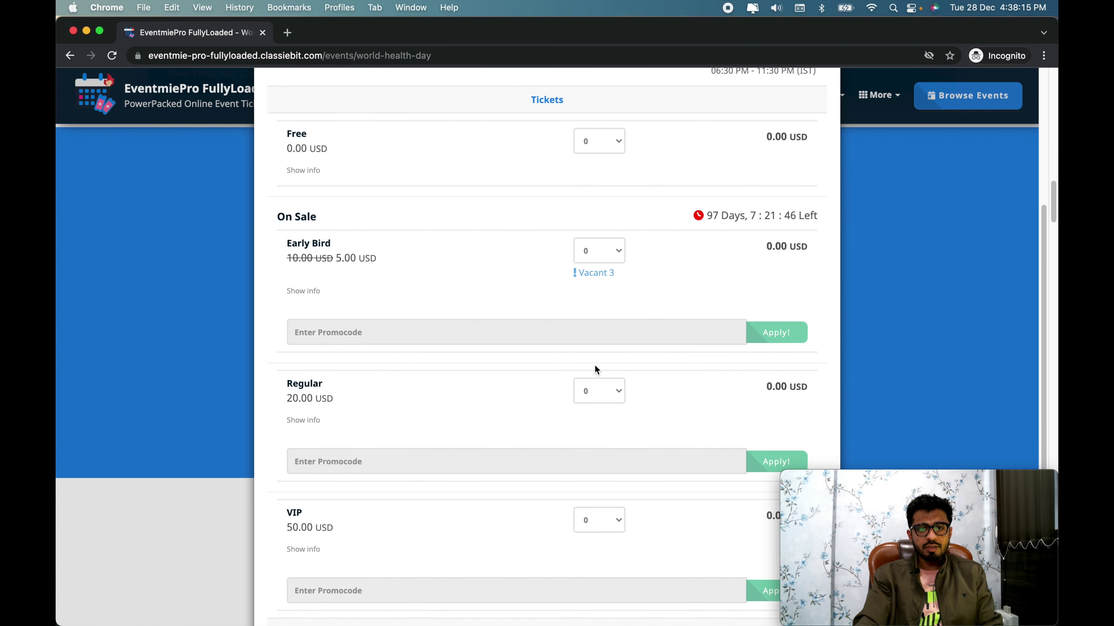
scroll(559, 361, up, 1)
click(599, 176)
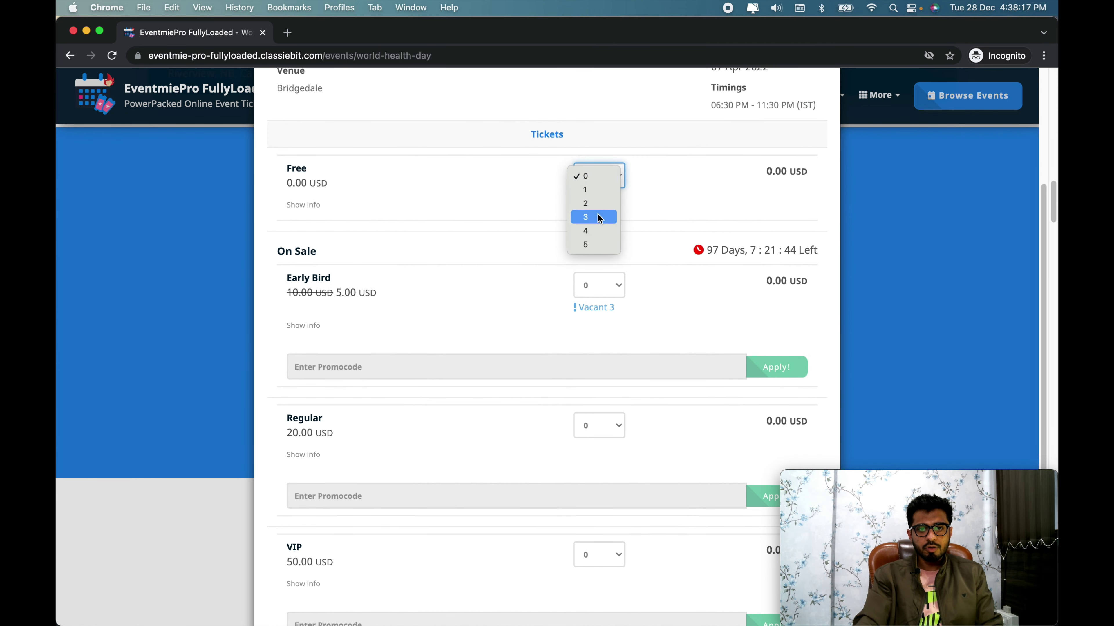
click(589, 203)
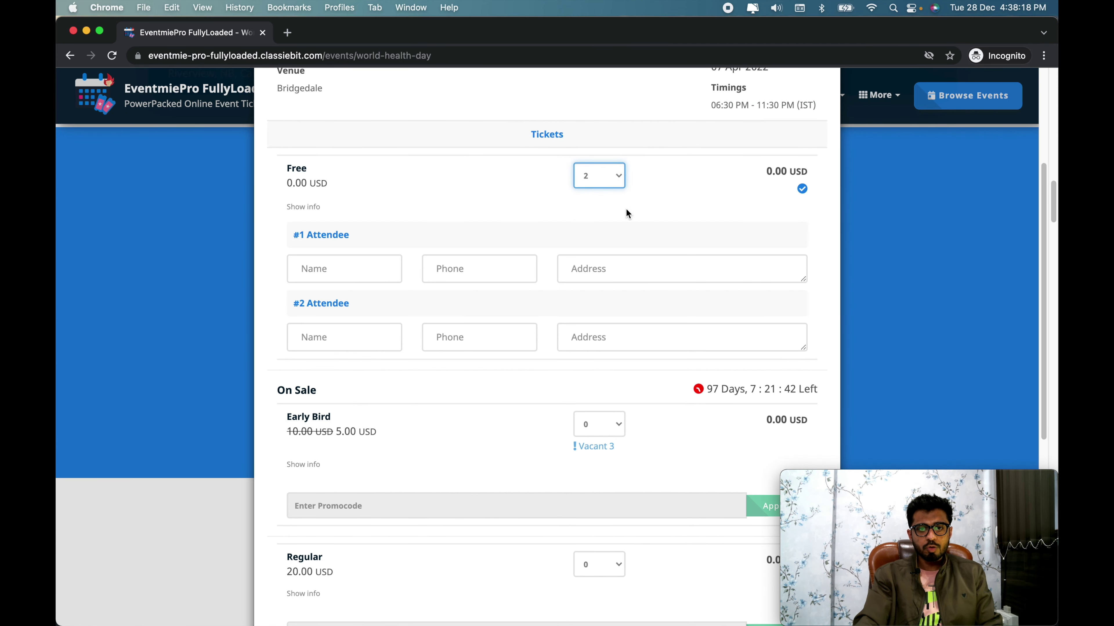
click(597, 181)
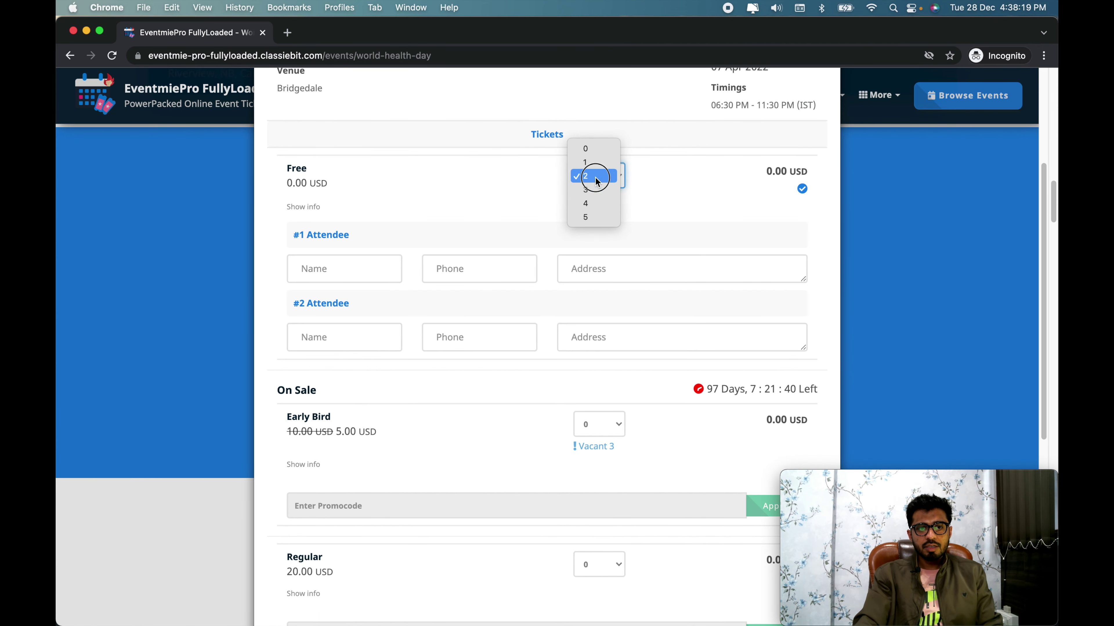
click(600, 154)
Step: Choose 2 Early Bird tickets, totalling 10.80 USD
scroll(524, 298, down, 1)
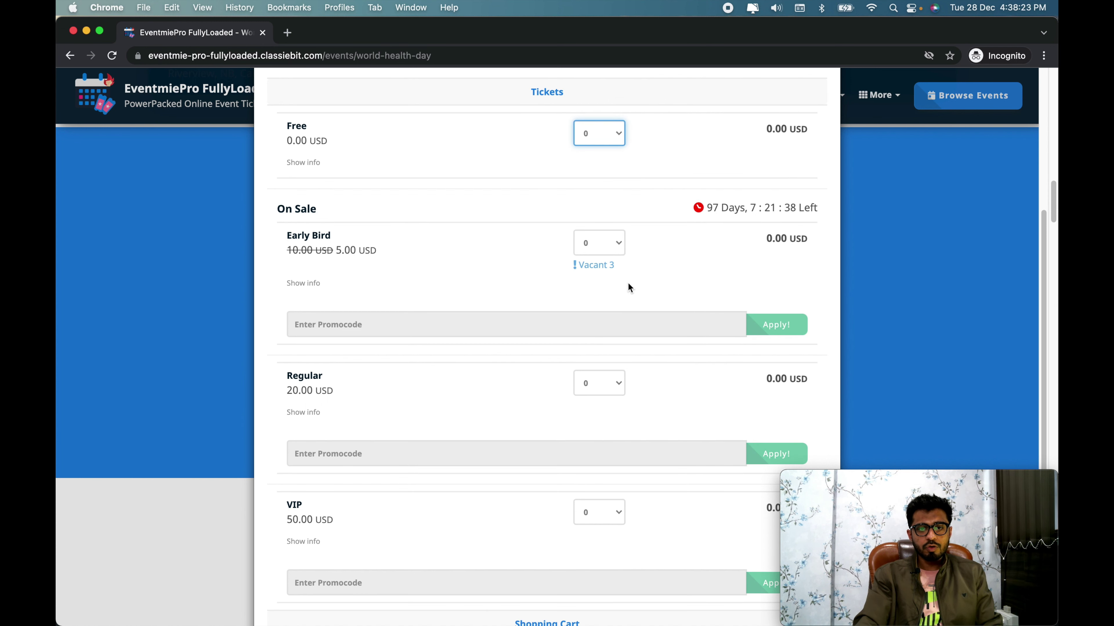
scroll(540, 303, down, 1)
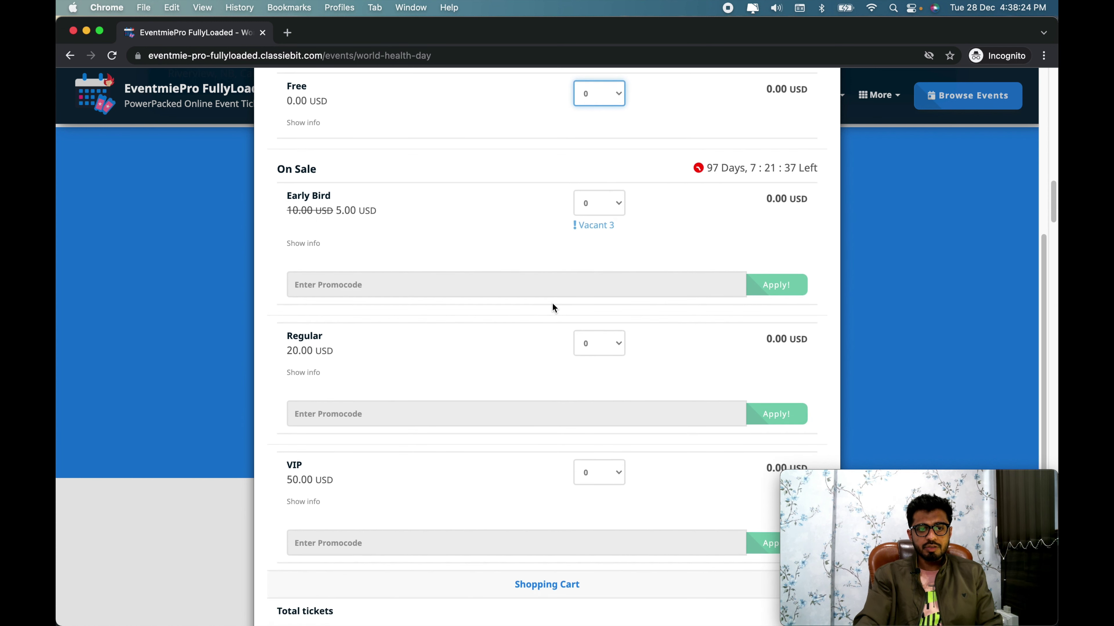
click(610, 201)
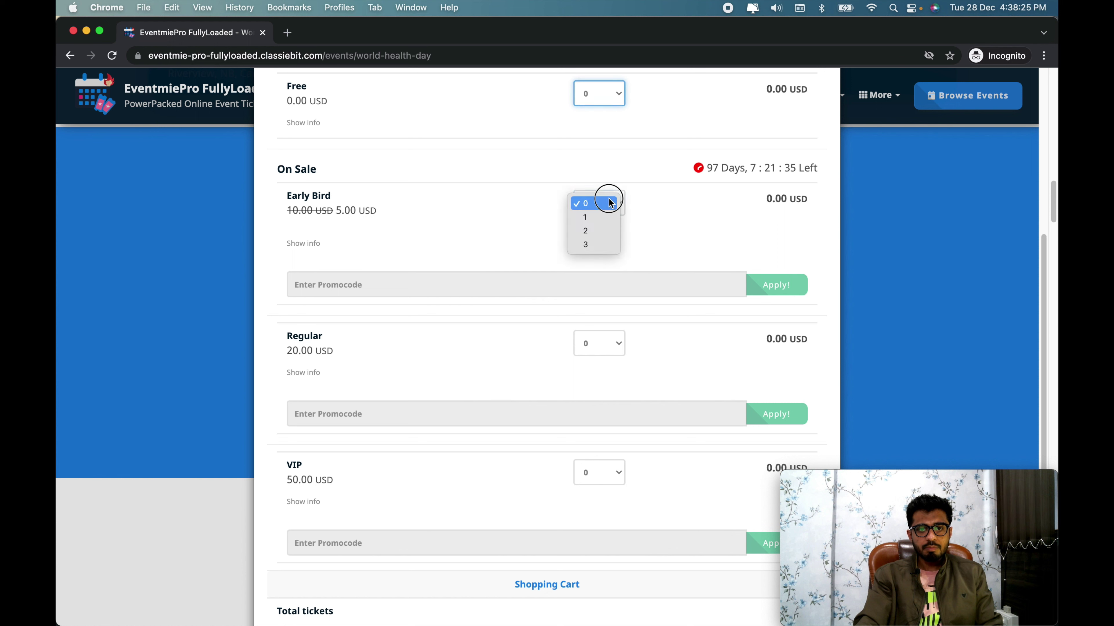
click(600, 232)
scroll(446, 343, down, 1)
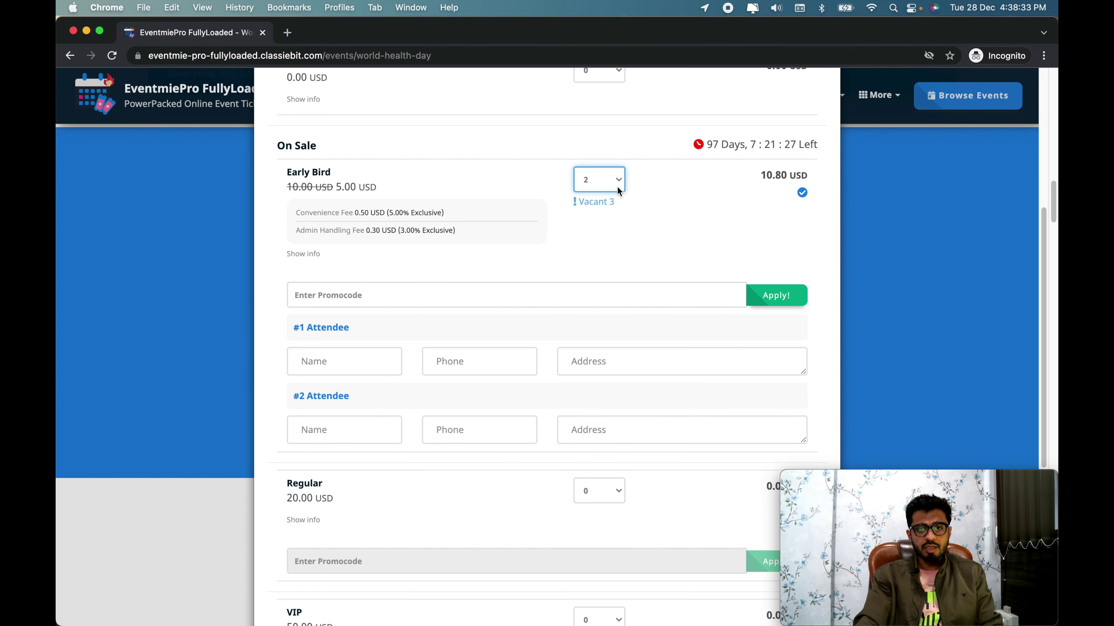
Step: Fill in the first Early Bird attendee's name, phone number and address
click(355, 368)
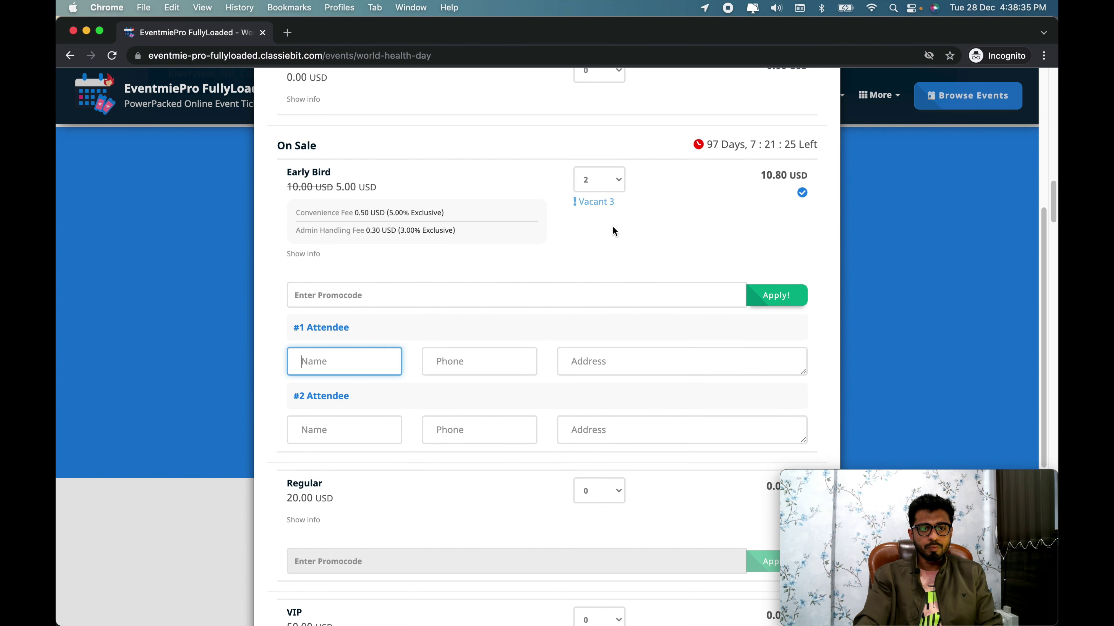
scroll(614, 229, down, 1)
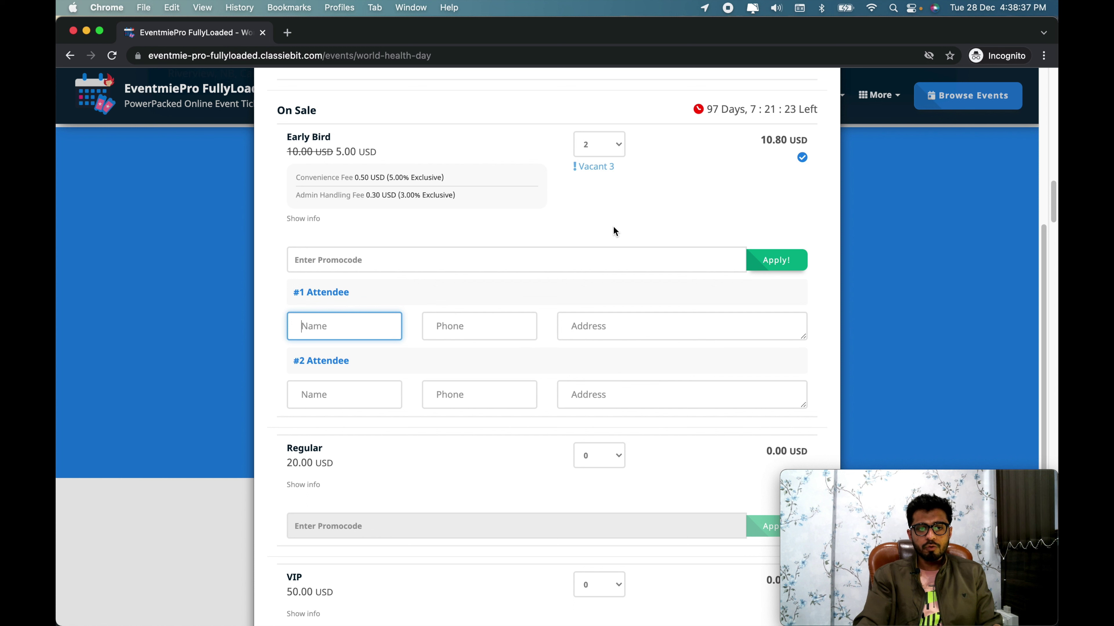
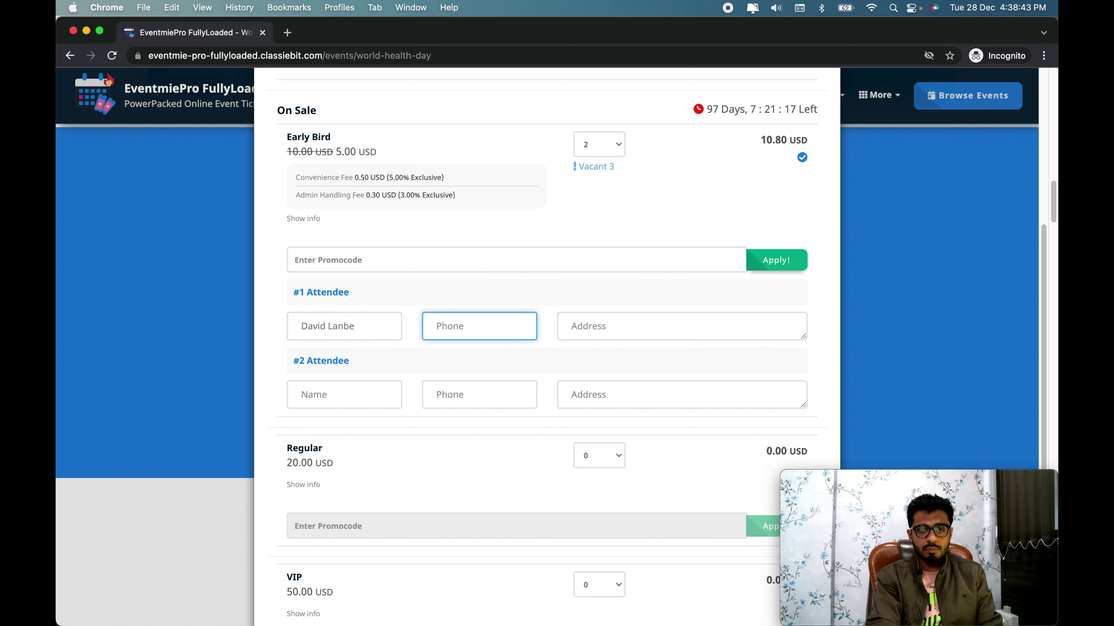
click(358, 331)
key(BackSpace)
key(BackSpace)
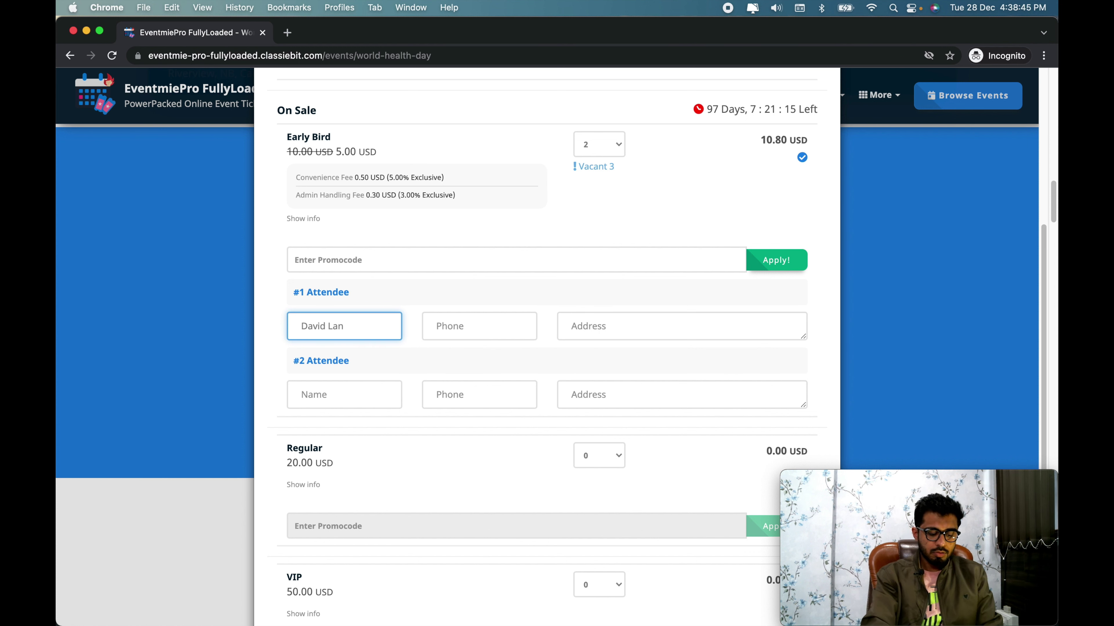
text(1234567890)
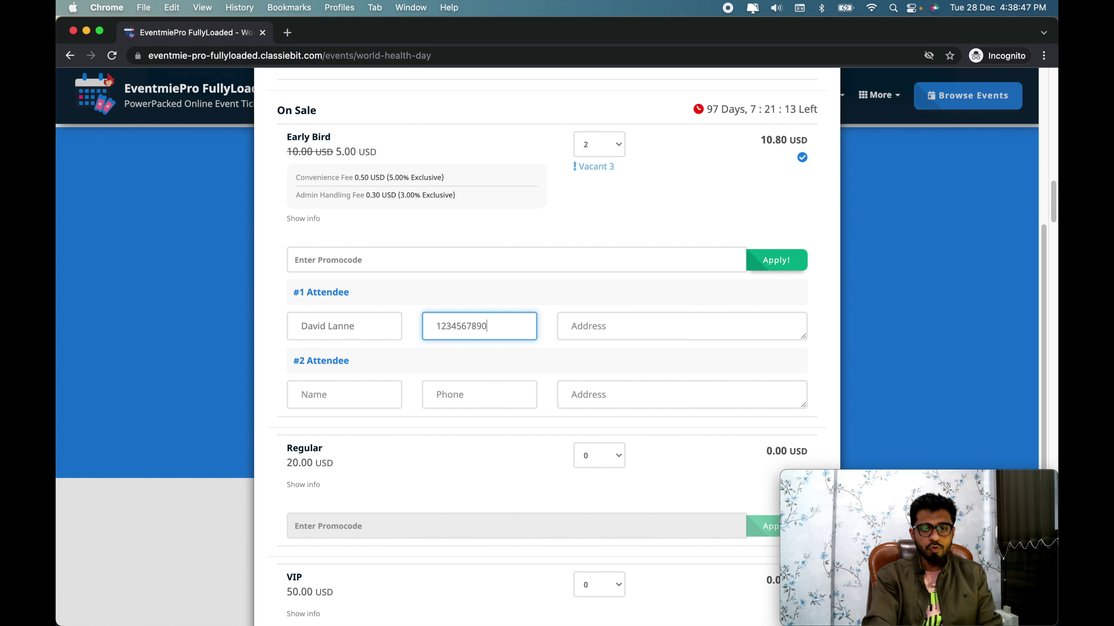
key(Tab)
text(Lore)
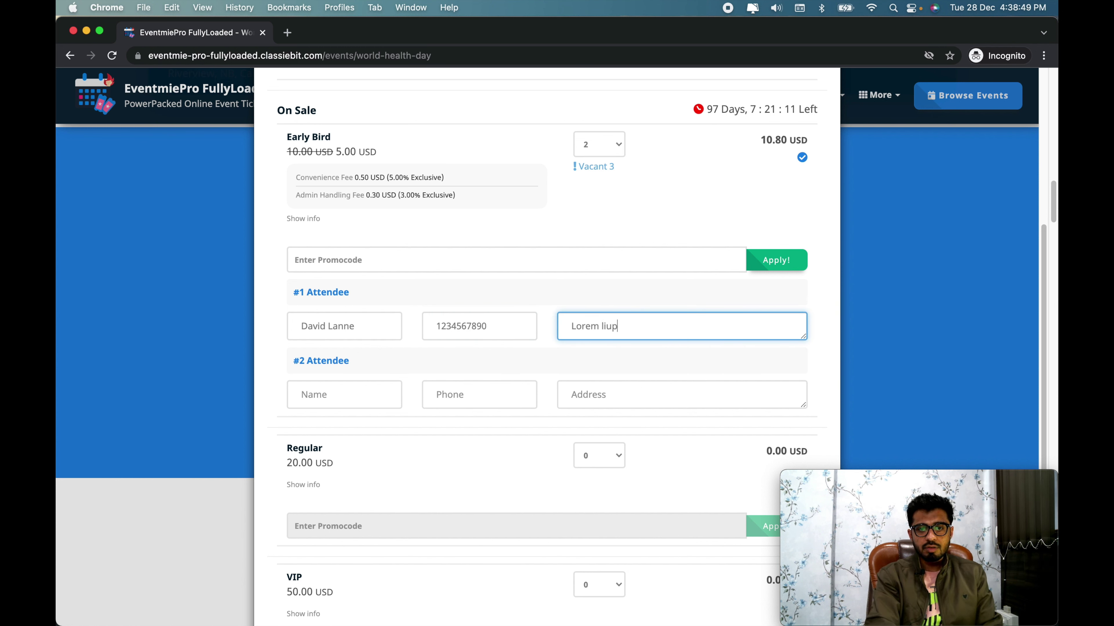
Step: Fill in the second Early Bird attendee's name, phone number and address
key(Tab)
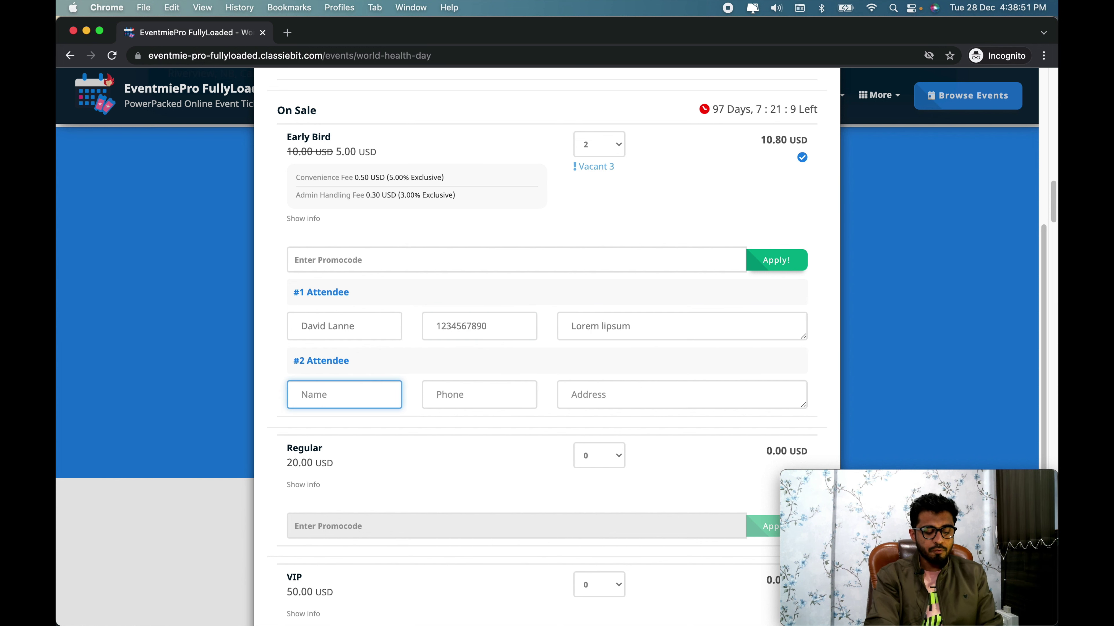
text(John Doe)
key(Tab)
text(1234567890)
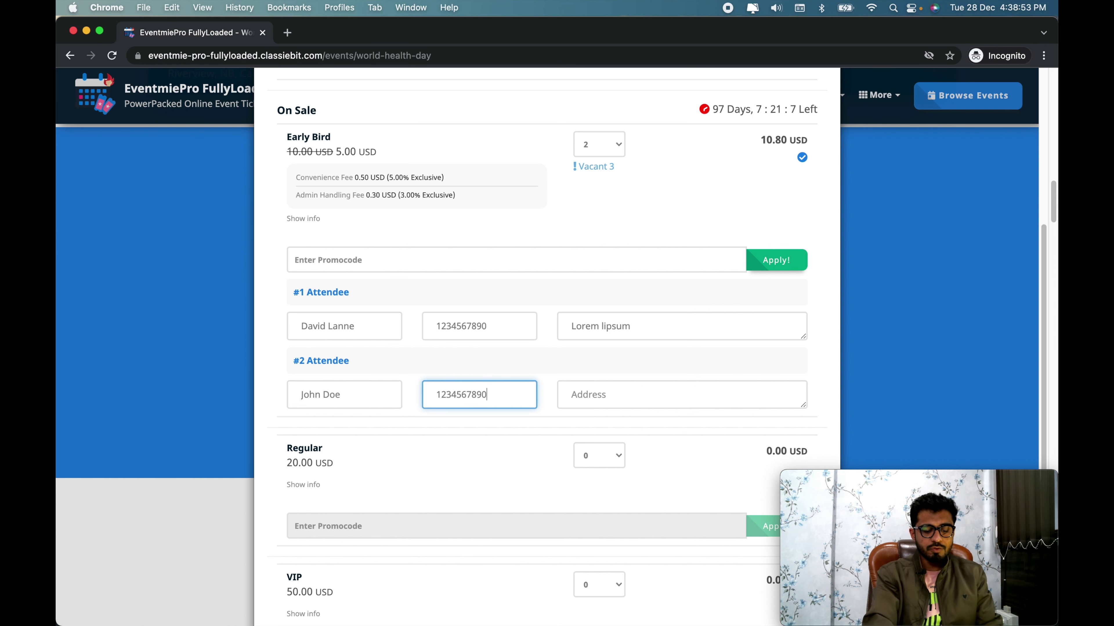
key(Tab)
text(Lor)
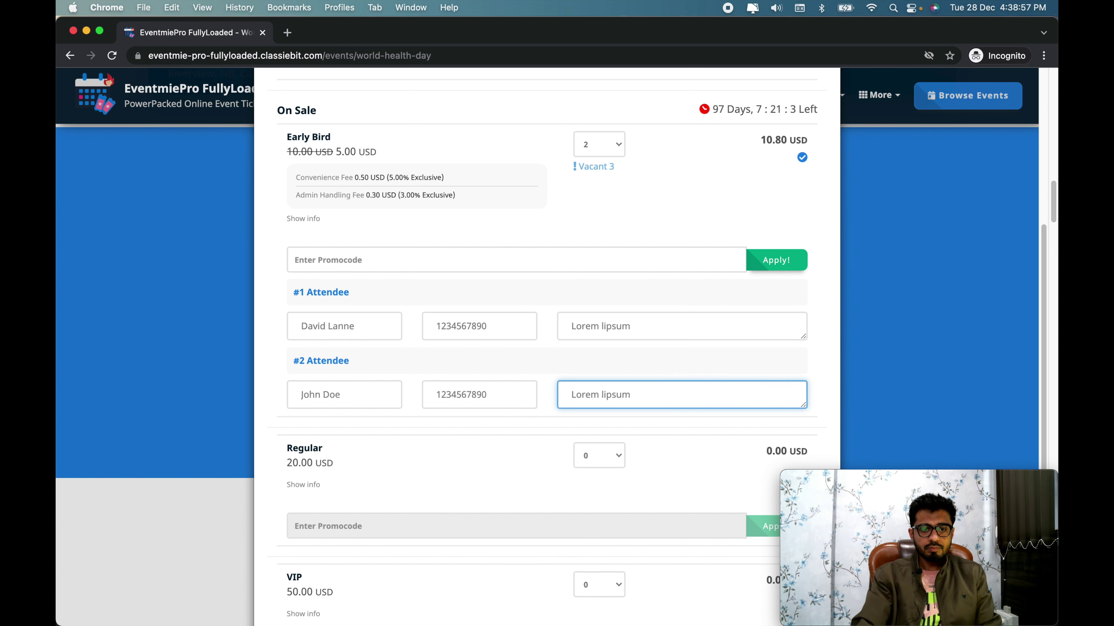
scroll(438, 328, down, 4)
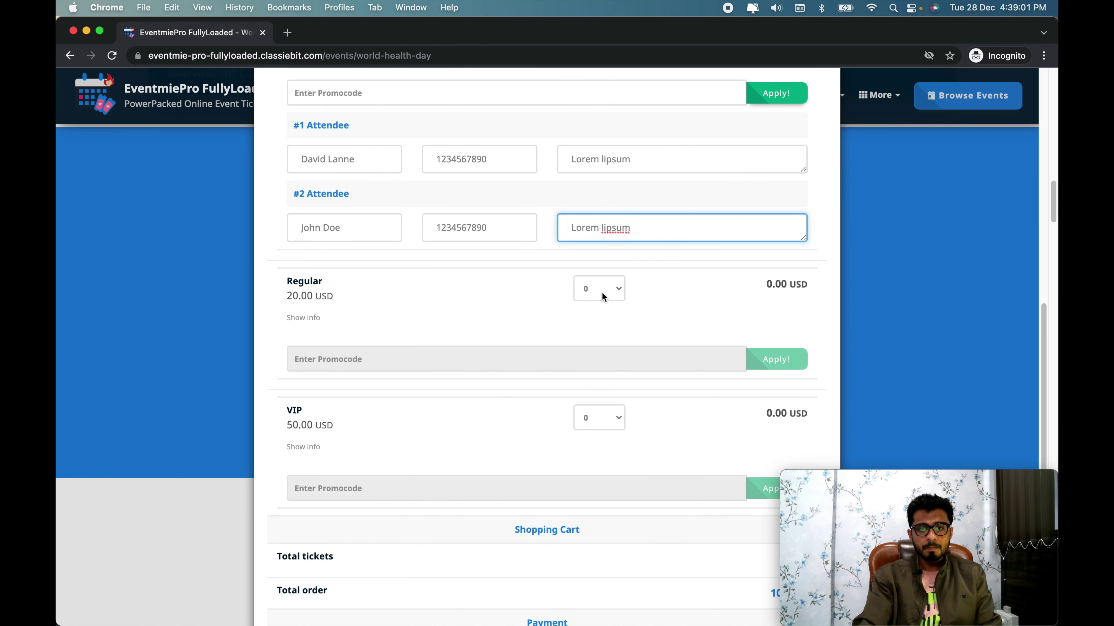
Step: Leave Regular tickets at 0 and add 1 VIP ticket
click(602, 295)
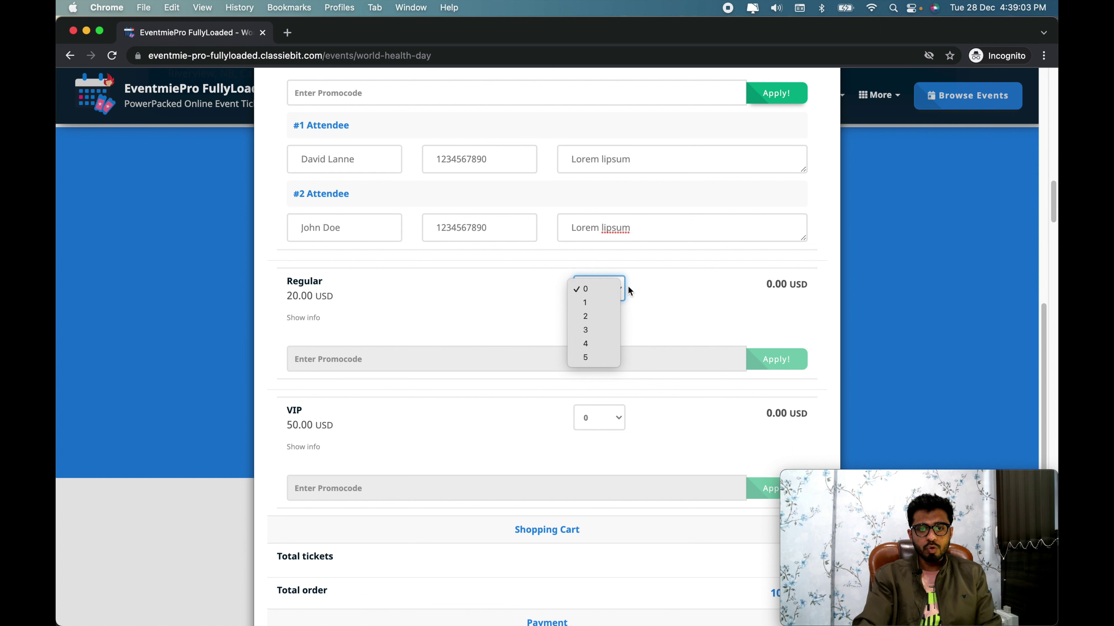
click(631, 300)
click(621, 428)
key(Down)
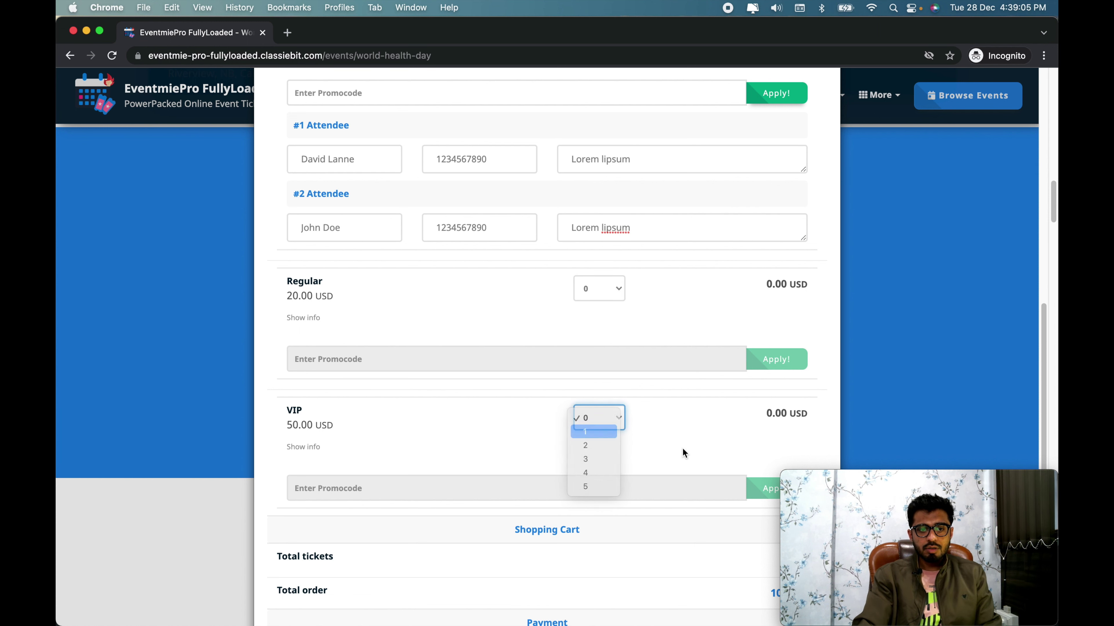
key(Return)
scroll(682, 448, down, 5)
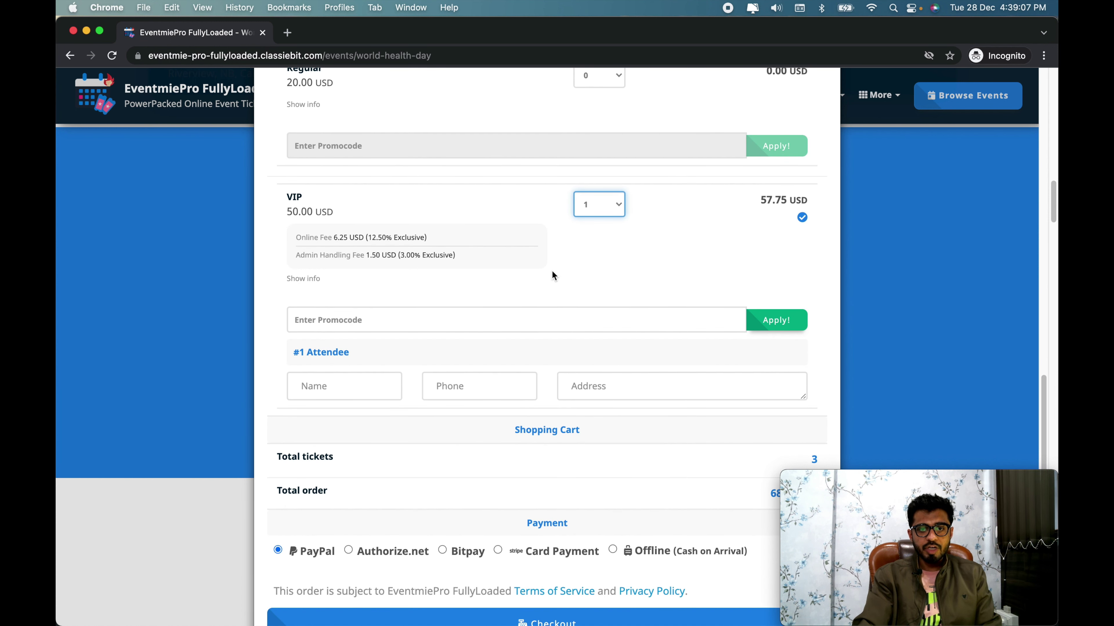
Step: Enter the VIP attendee's name, phone number and a placeholder address
click(344, 380)
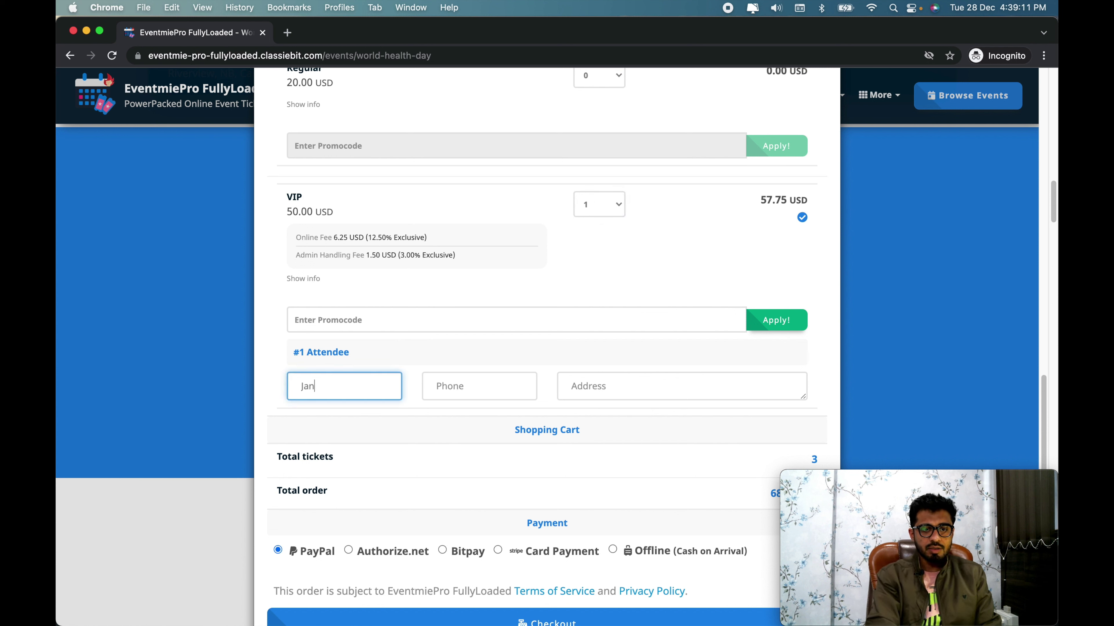
text(Jane Smith)
key(Tab)
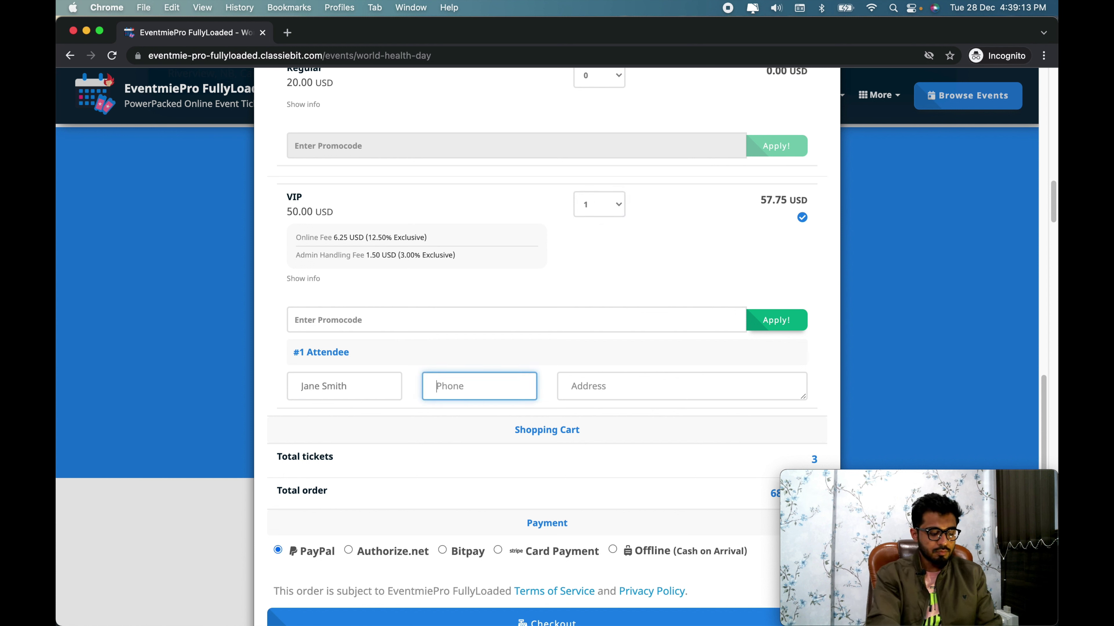
text(1234567890)
key(Tab)
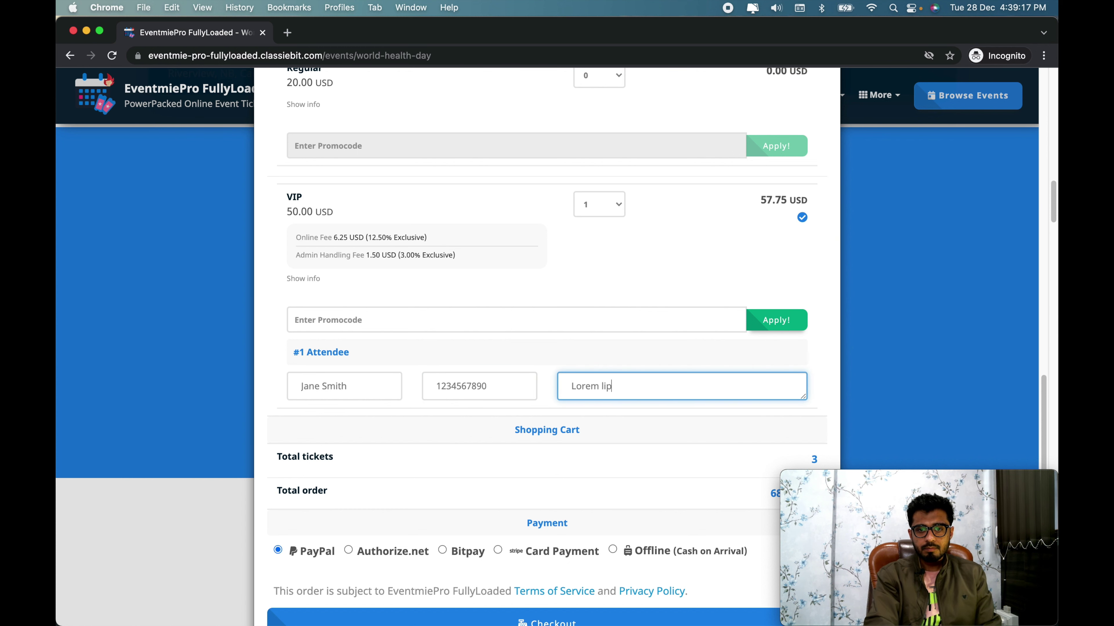
text(Lorem lipsum)
scroll(547, 316, down, 1)
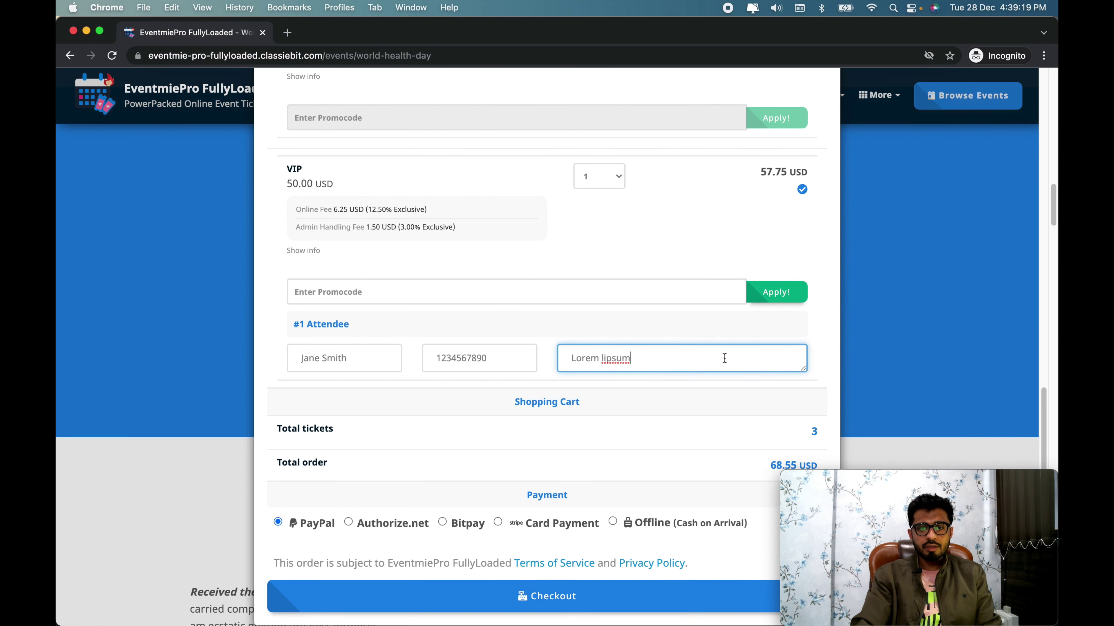
click(709, 416)
Step: Choose Authorize.net as payment and enter the test card number and card holder's name
click(406, 532)
scroll(459, 527, down, 10)
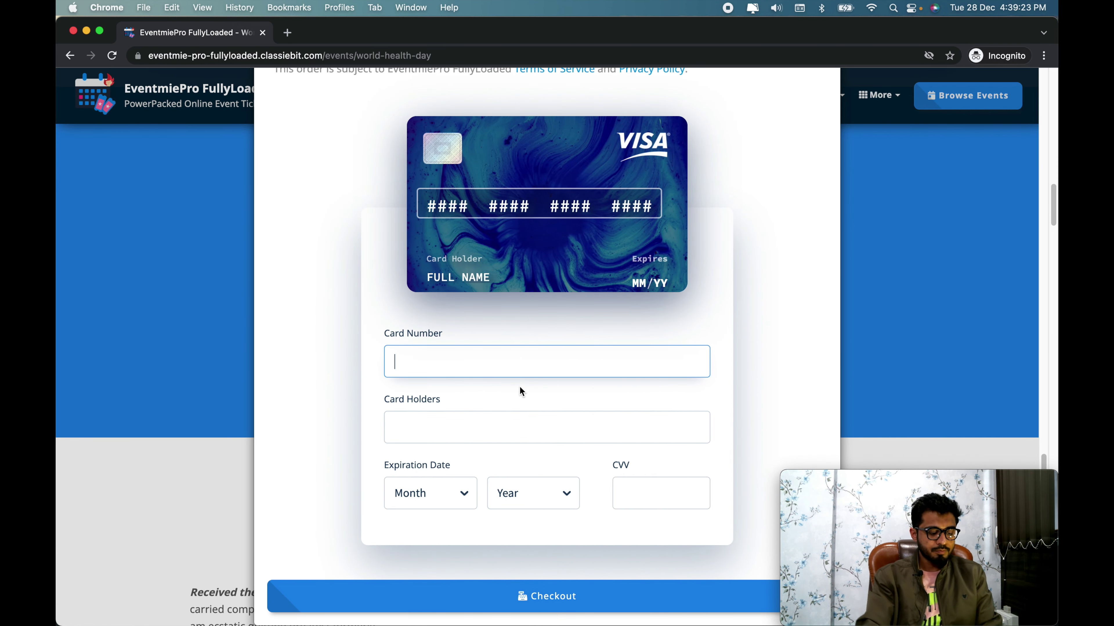
text(4242 4242 4242 4242)
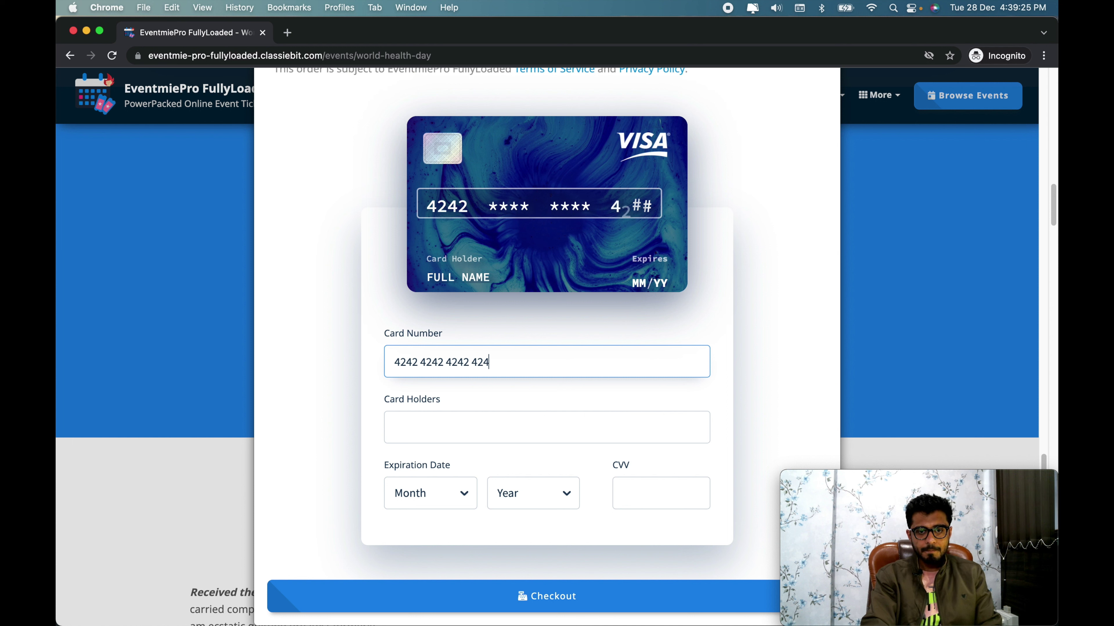
key(Tab)
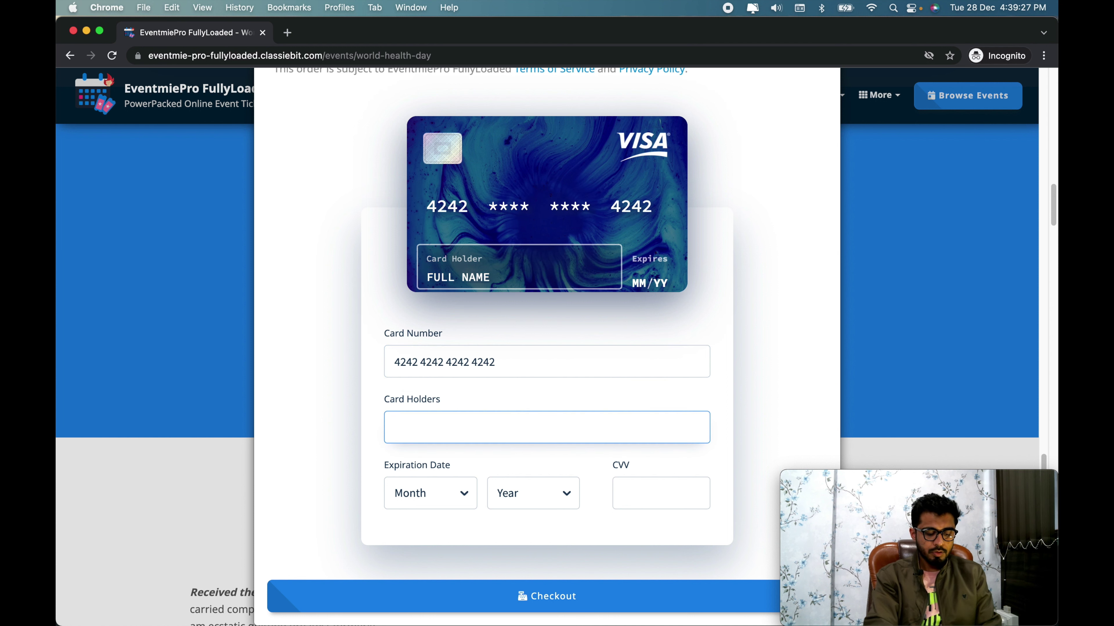
text(John Doe)
Step: Set the card expiry to 05/2024, enter the security code, and submit the checkout
key(Tab)
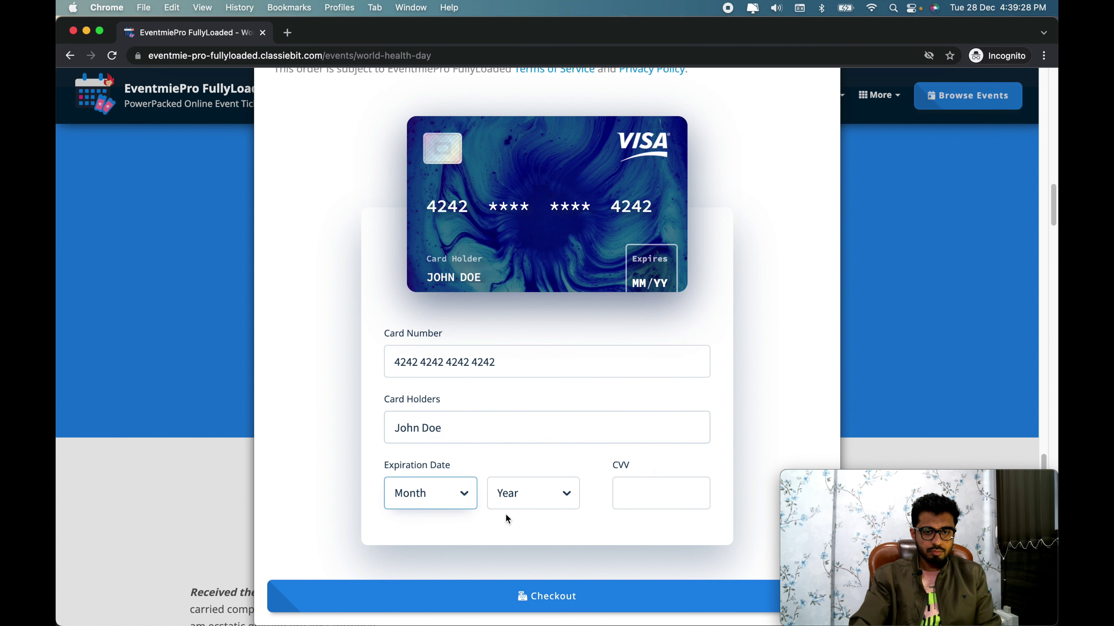
click(442, 493)
click(433, 573)
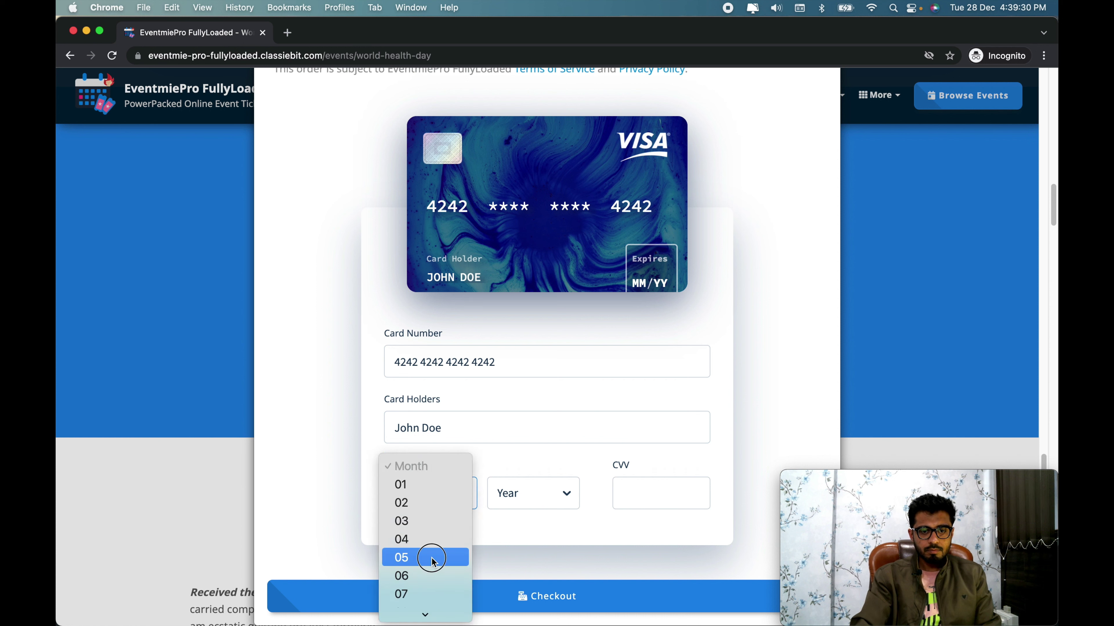
click(542, 500)
click(524, 568)
click(651, 491)
text(123)
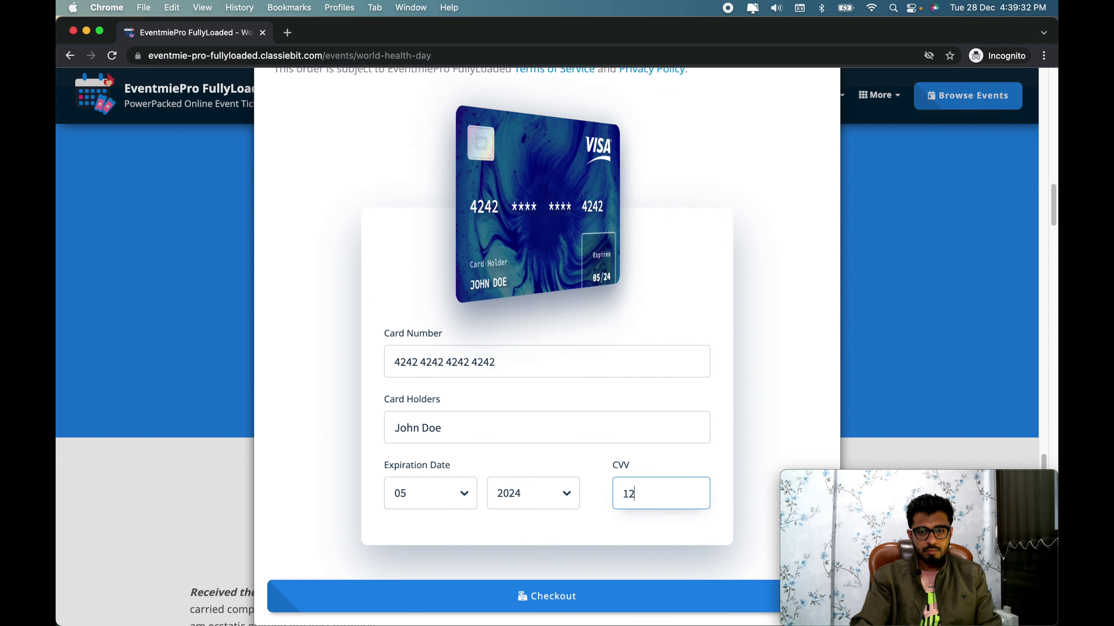
text(4)
click(552, 597)
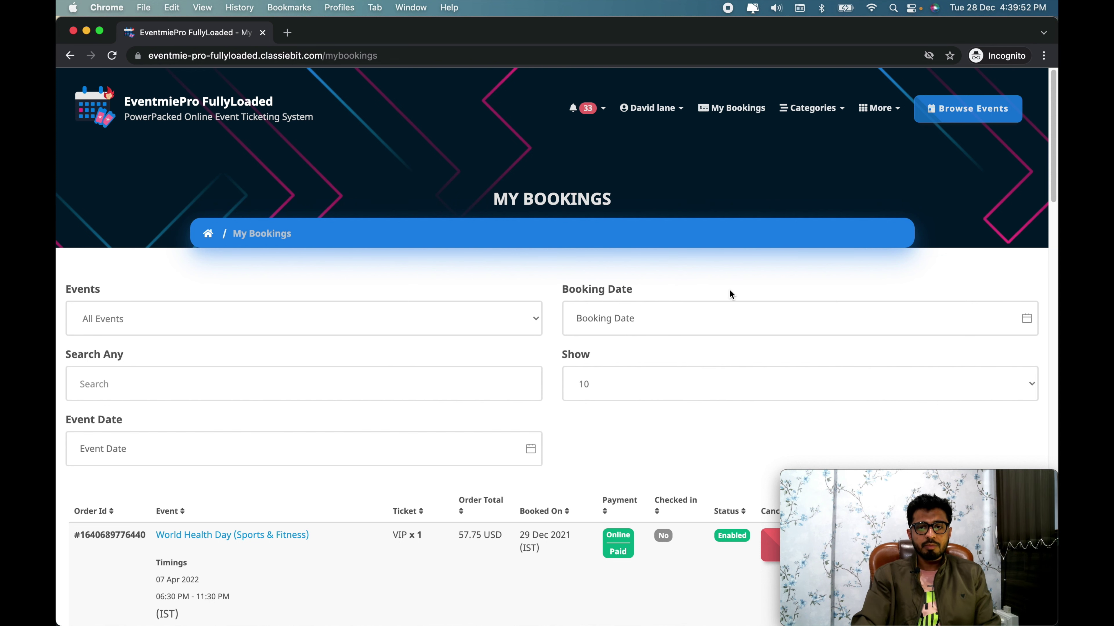
Step: Scroll down to the bookings table listing the new World Health Day VIP x1 order at 57.75 USD
scroll(729, 292, down, 2)
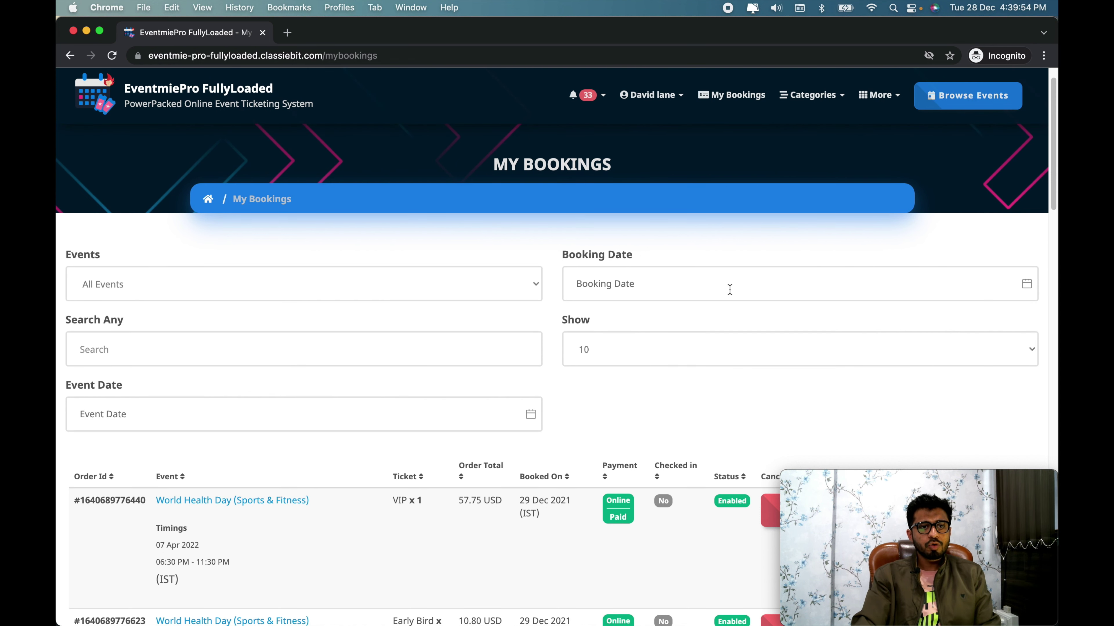
scroll(729, 290, down, 6)
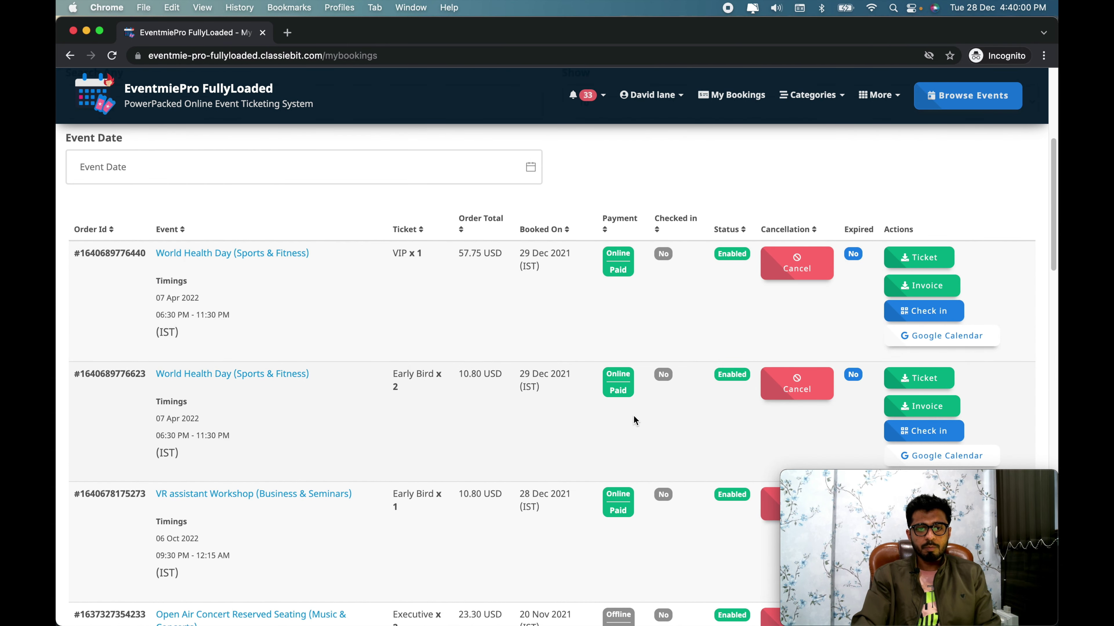
scroll(689, 340, down, 1)
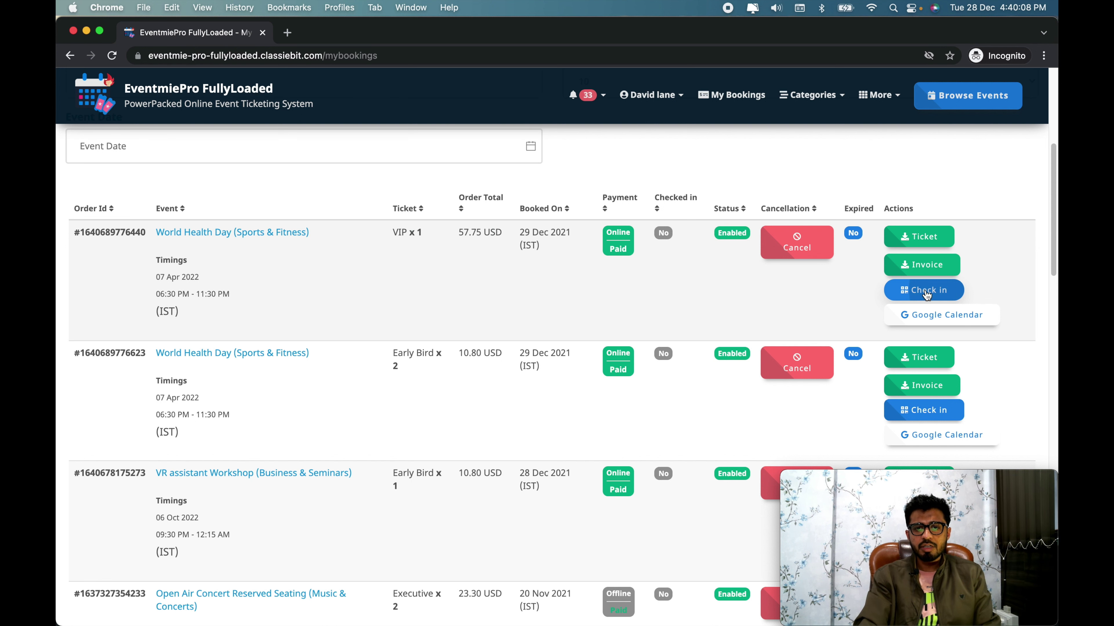
click(926, 292)
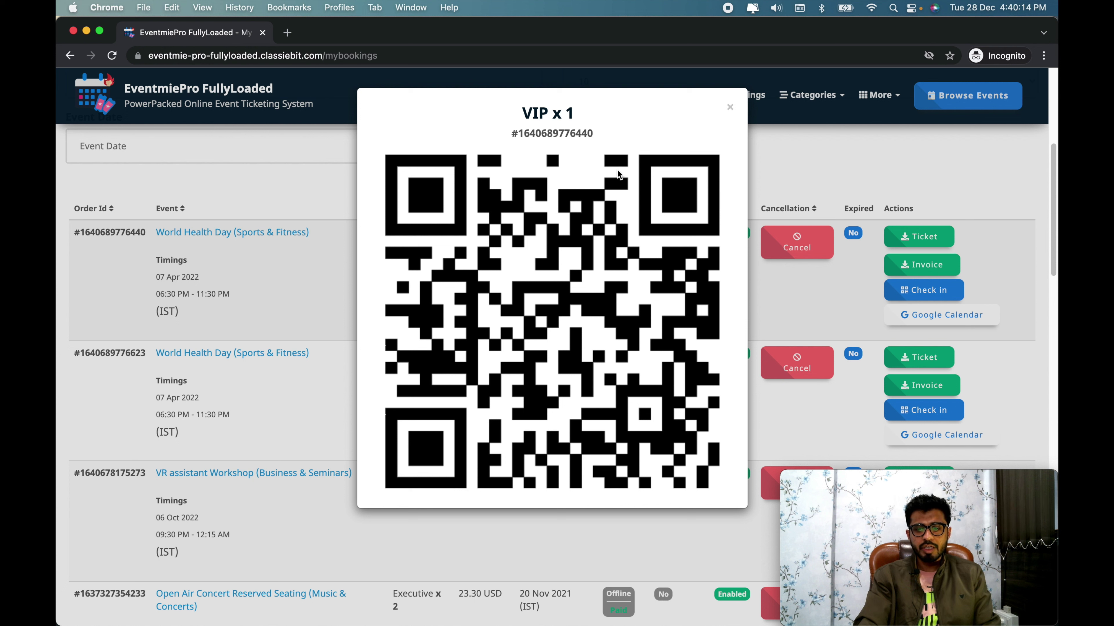
click(730, 108)
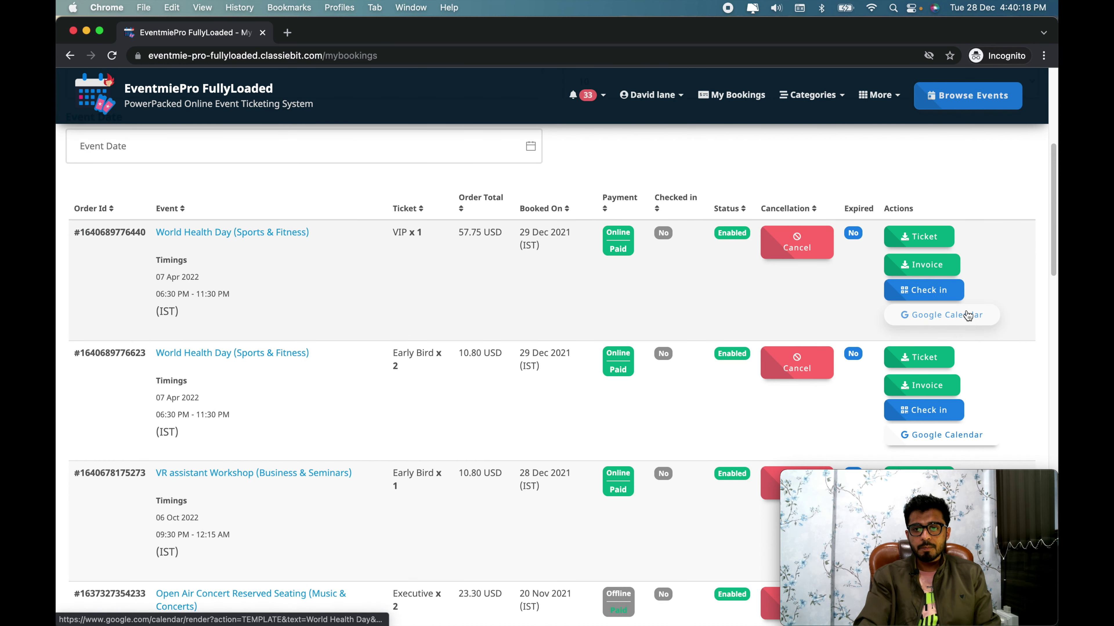
Step: Download and view the VIP ticket PDF 404-1640689776440.pdf, then download the Early Bird order's invoice
click(921, 244)
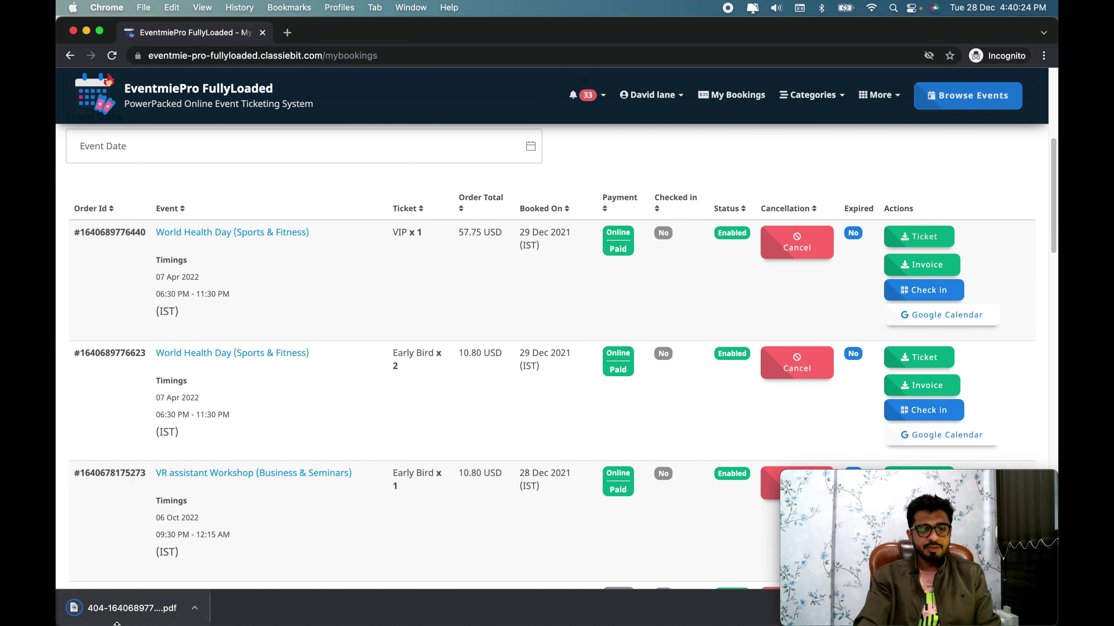
click(116, 616)
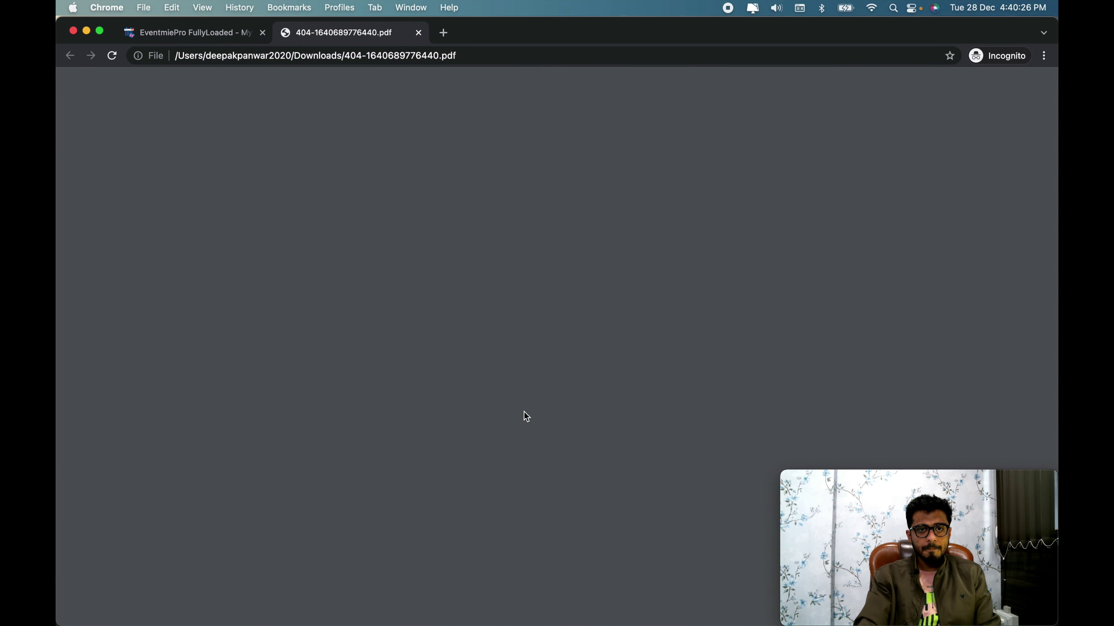
scroll(746, 424, down, 5)
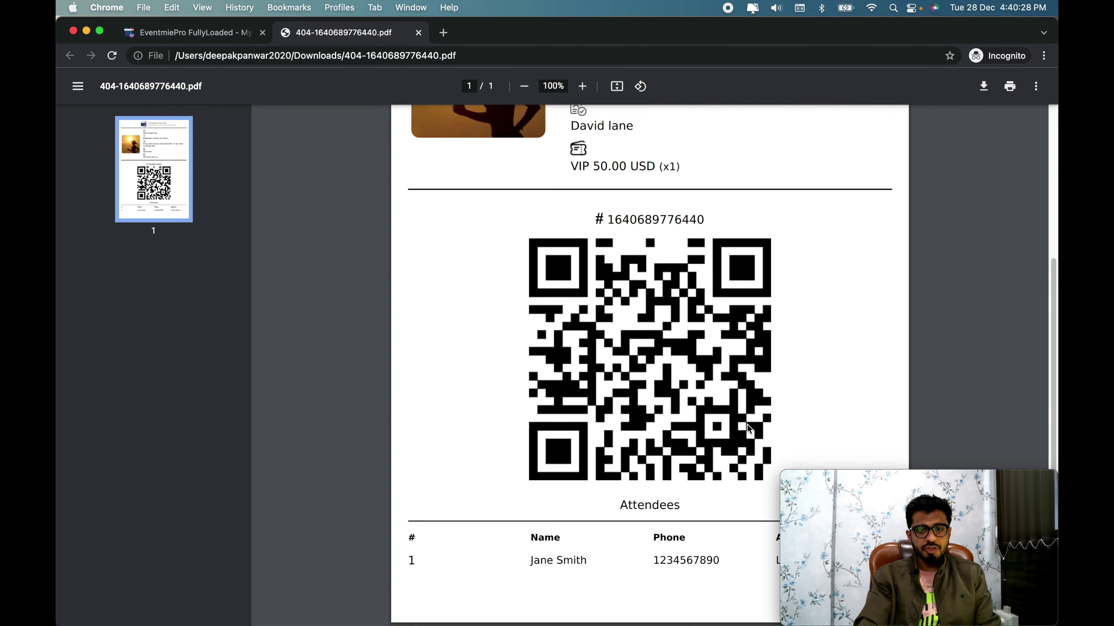
scroll(733, 430, up, 2)
scroll(704, 423, down, 2)
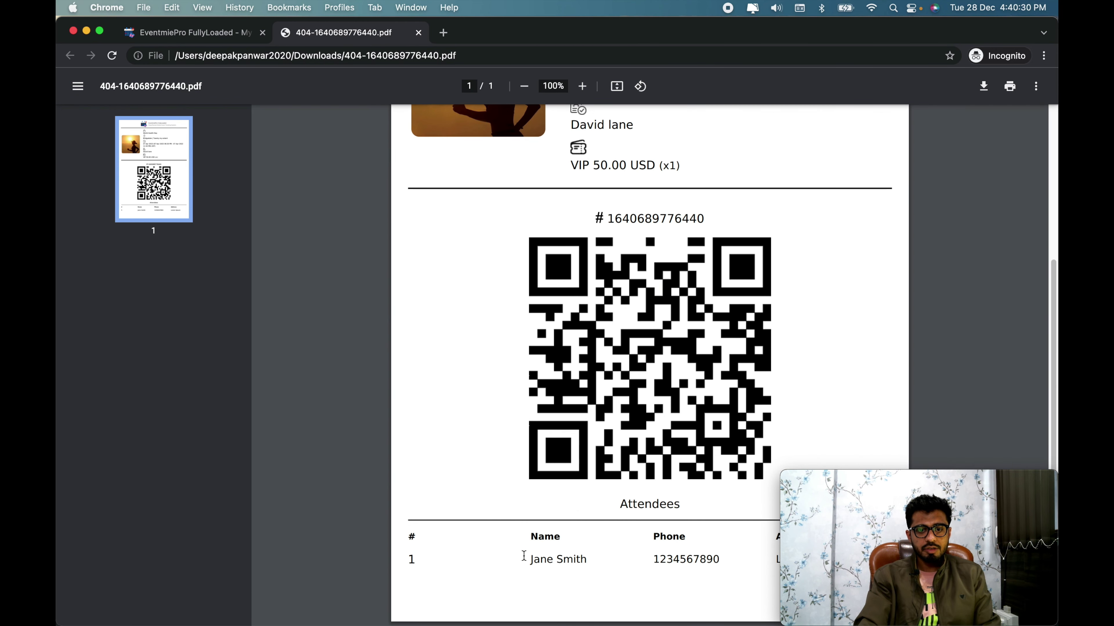
scroll(682, 509, up, 5)
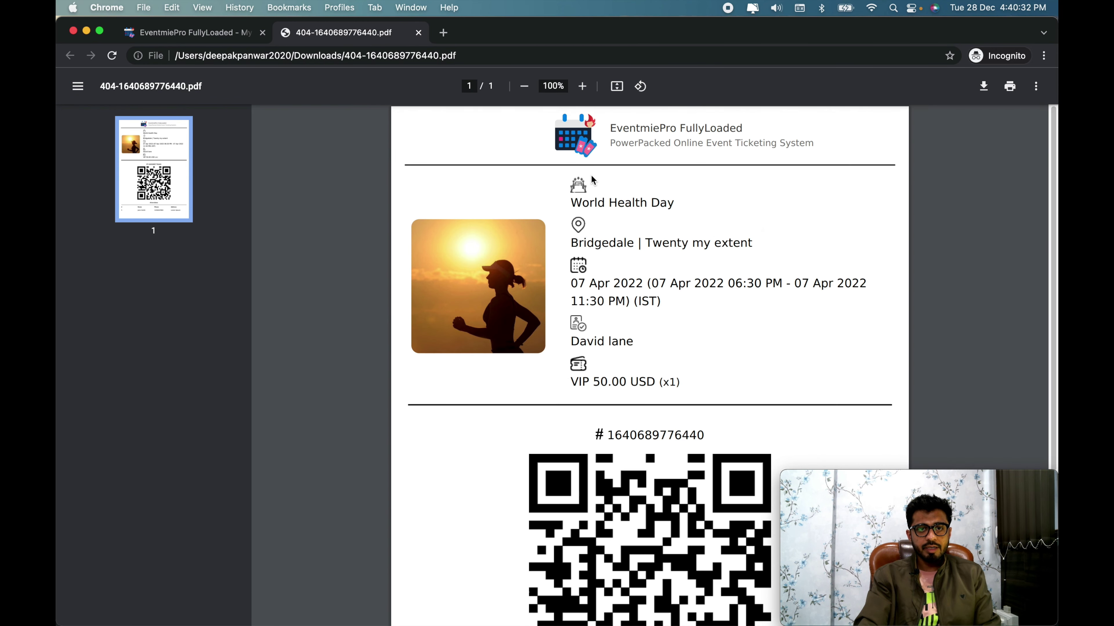
key(super+w)
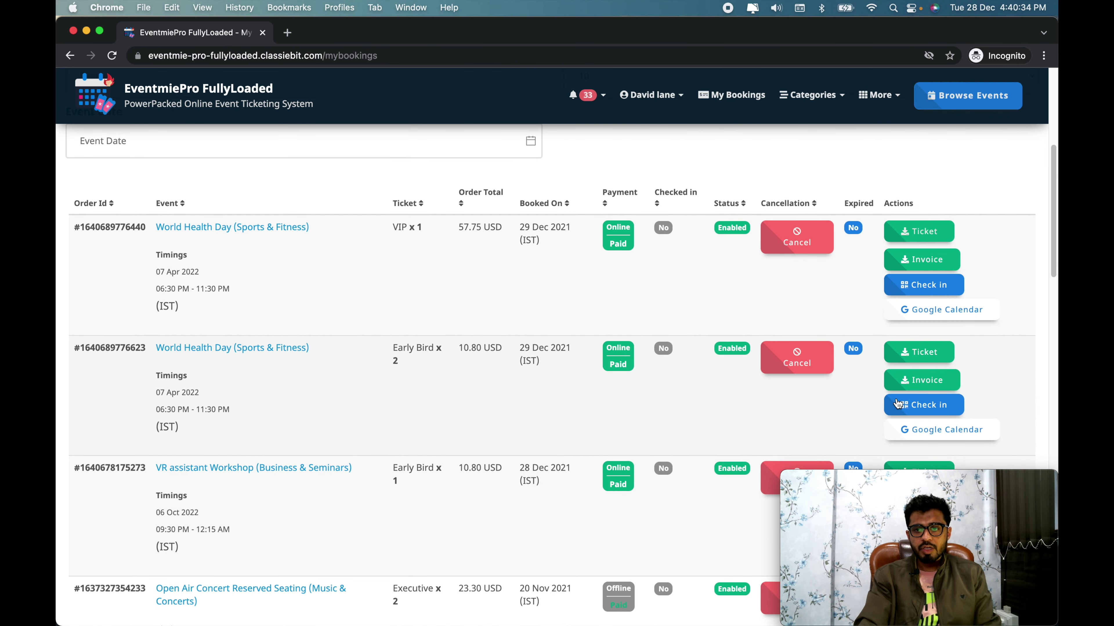
click(895, 384)
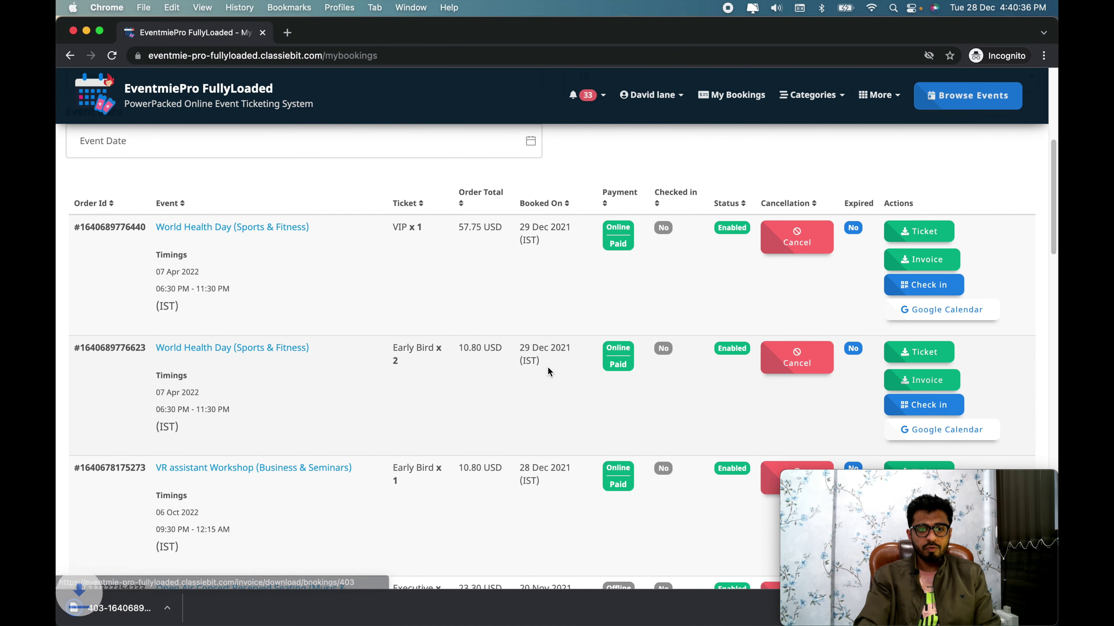
click(188, 608)
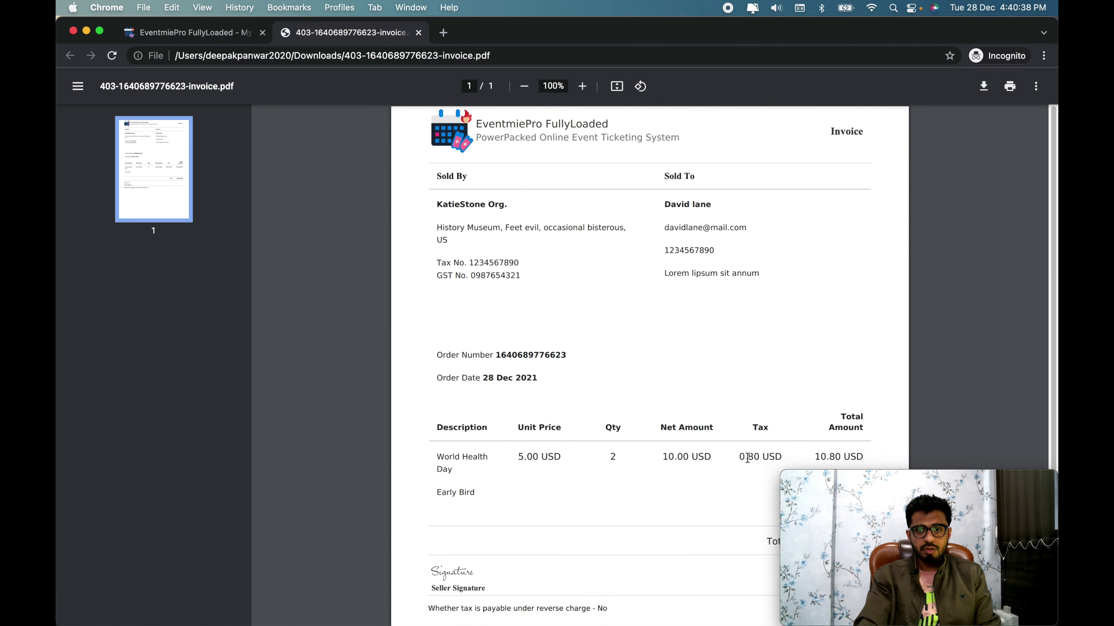
scroll(747, 458, down, 5)
scroll(746, 458, up, 5)
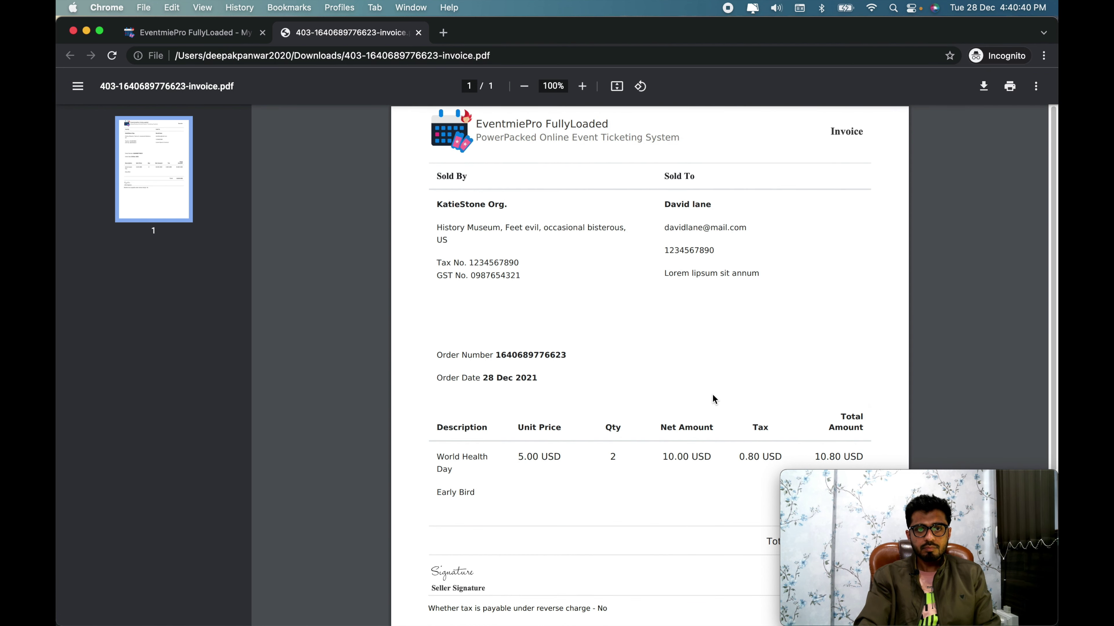
key(super+w)
scroll(465, 410, up, 1)
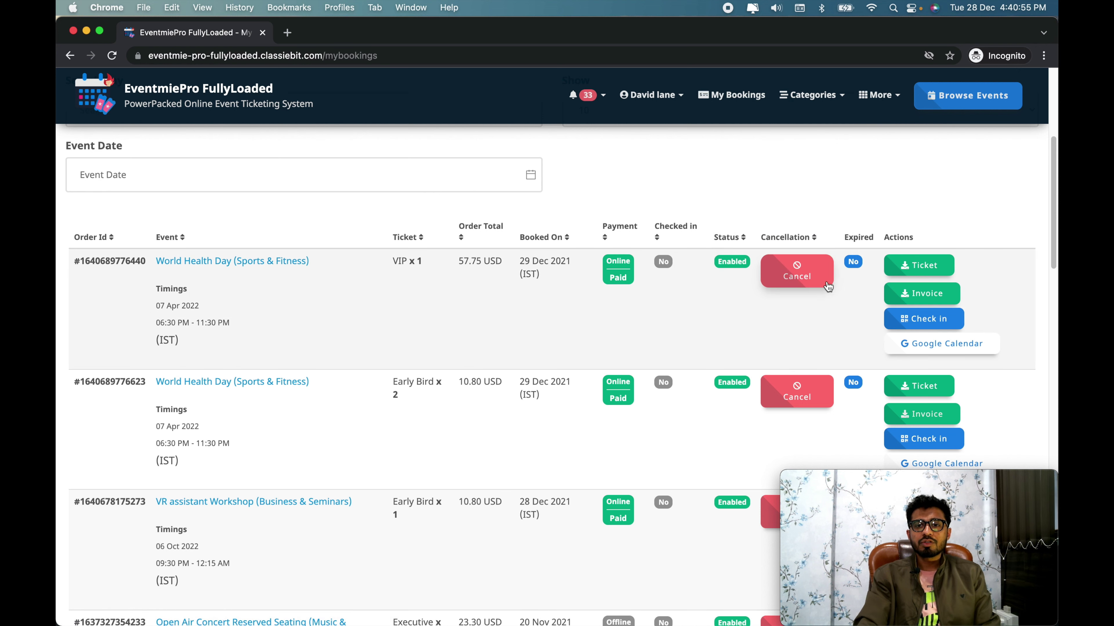
Step: Cancel the VIP World Health Day booking, answering Yes to the 'Are you sure?' prompt
click(797, 272)
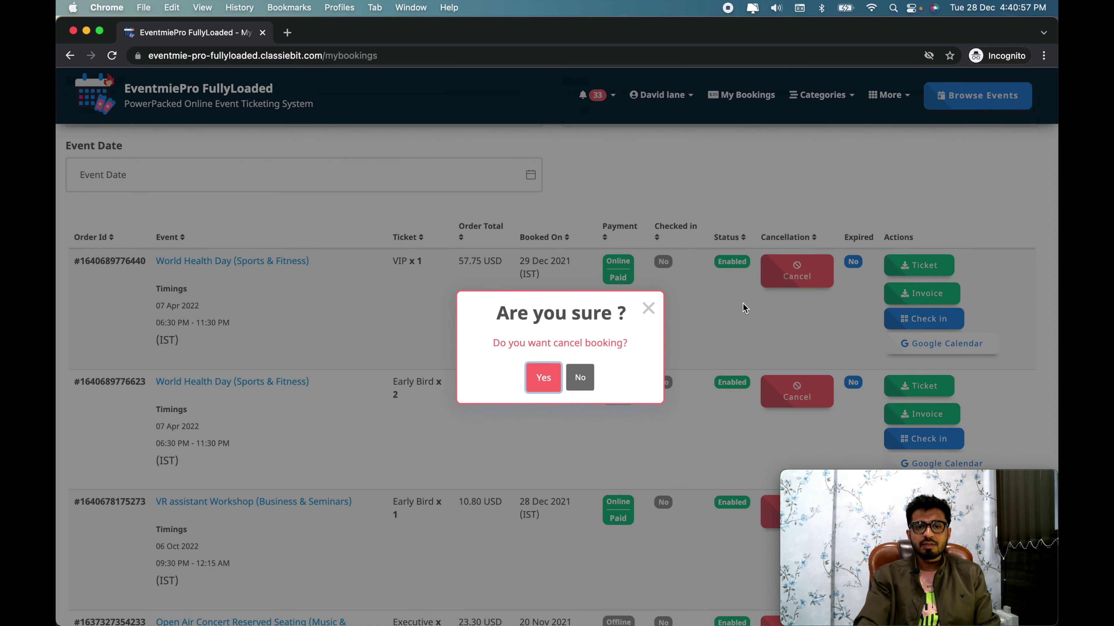
click(544, 380)
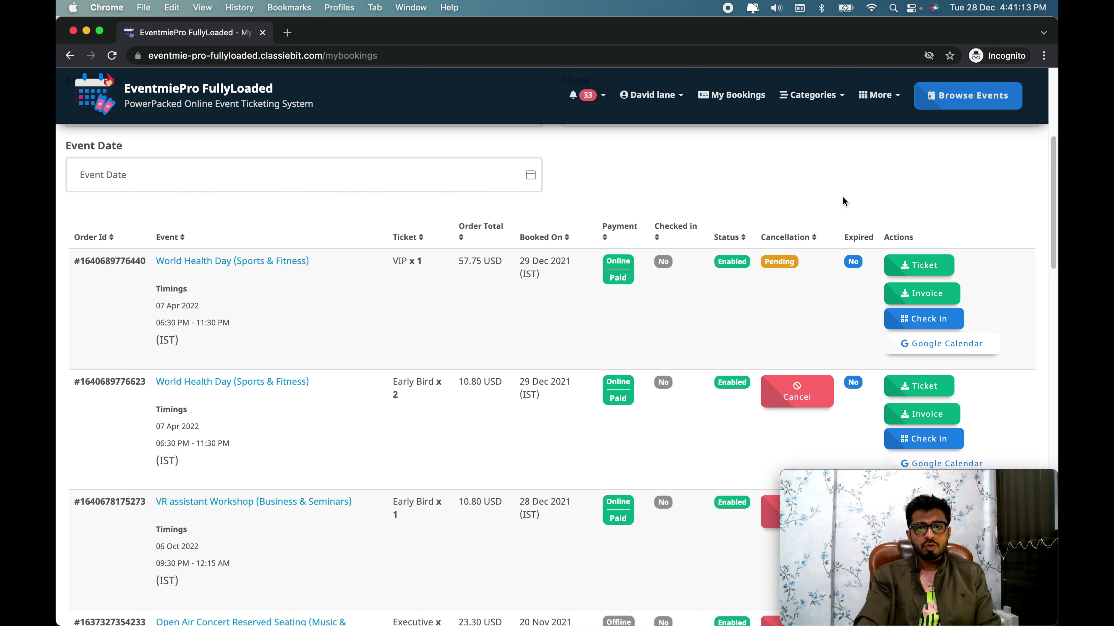
Step: Toggle between browser windows, ending on the Booking Event's Tickets documentation window
key(super+grave)
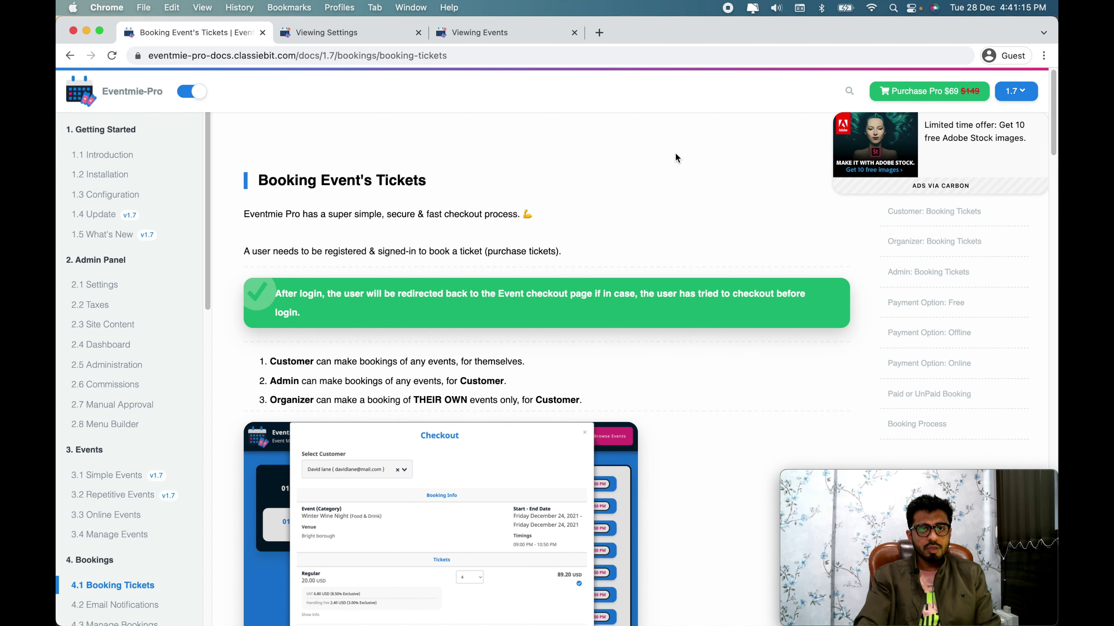
key(super+grave)
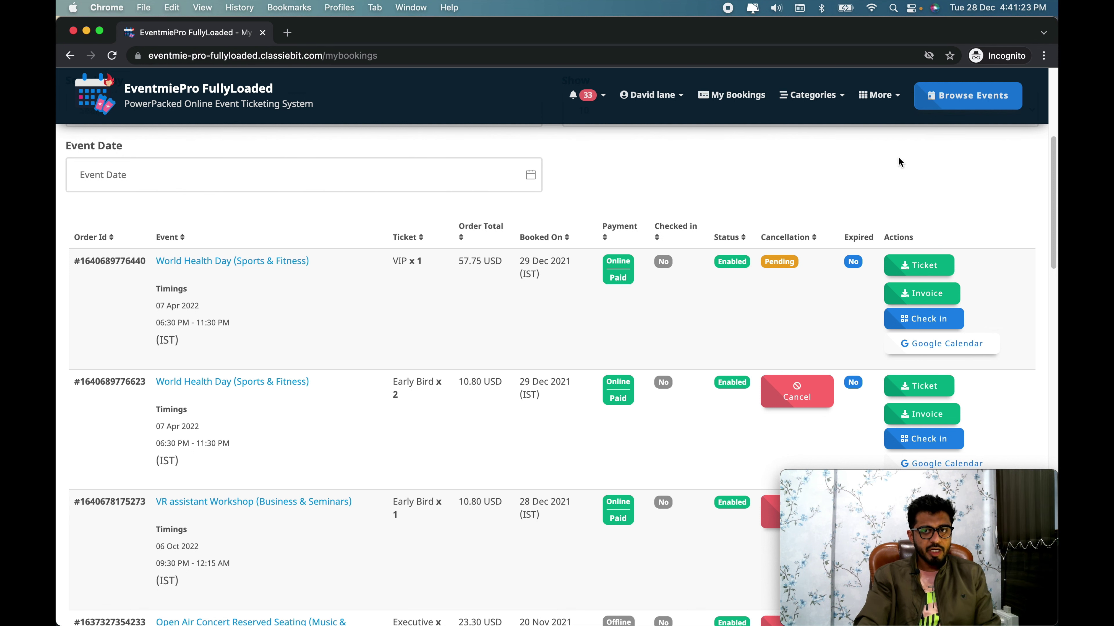
key(super+grave)
Step: Go to the admin Bookings list and highlight booking 404's Pending cancellation value
click(346, 35)
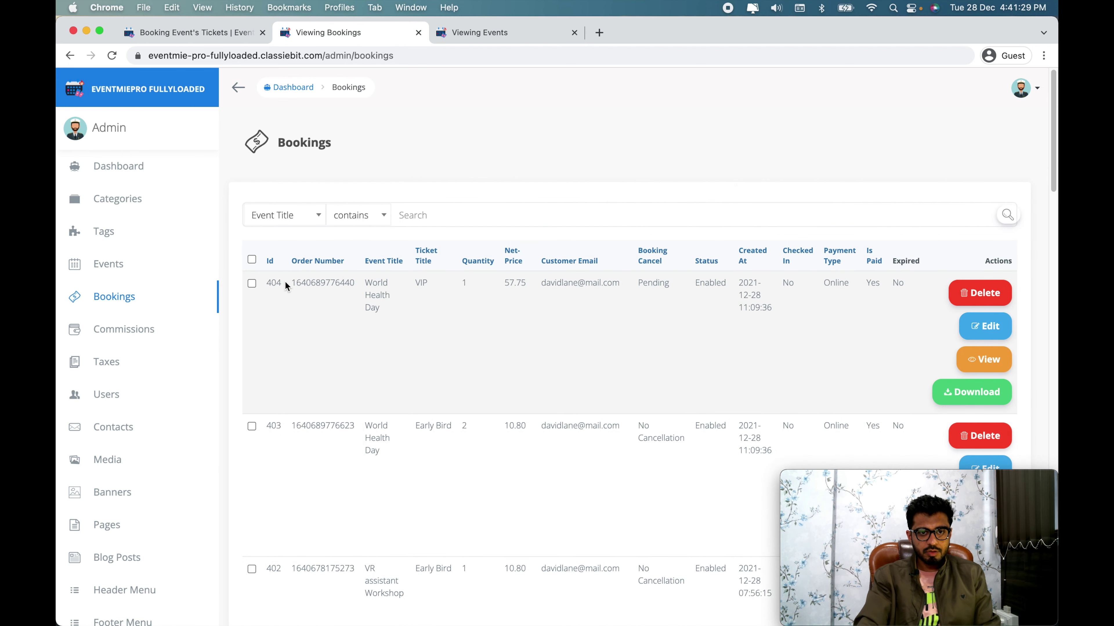
drag(286, 286, 715, 284)
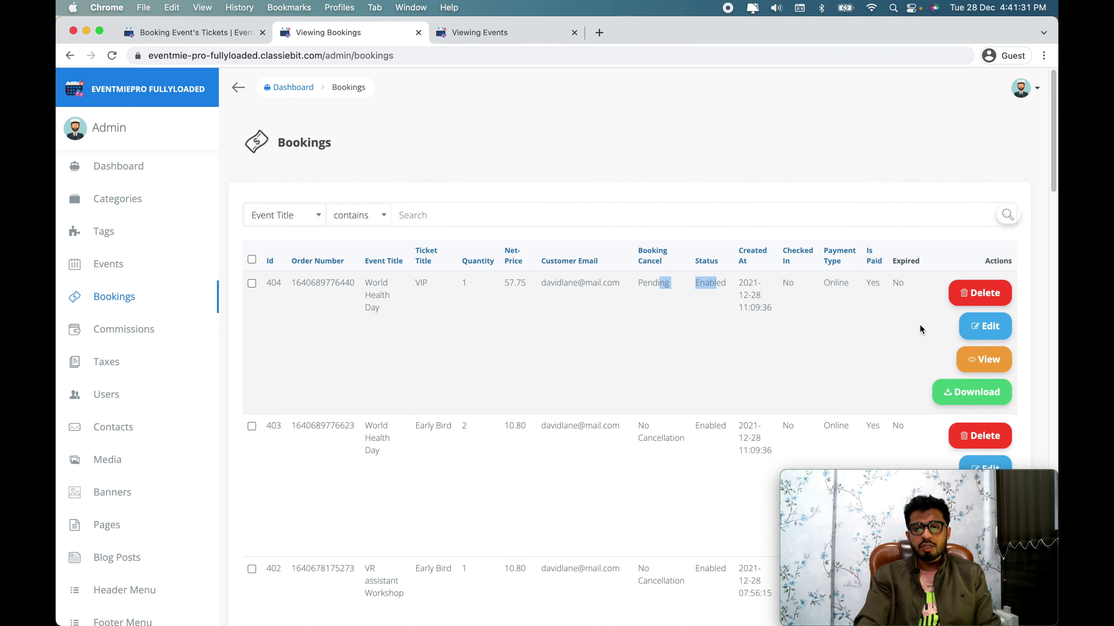
double_click(659, 286)
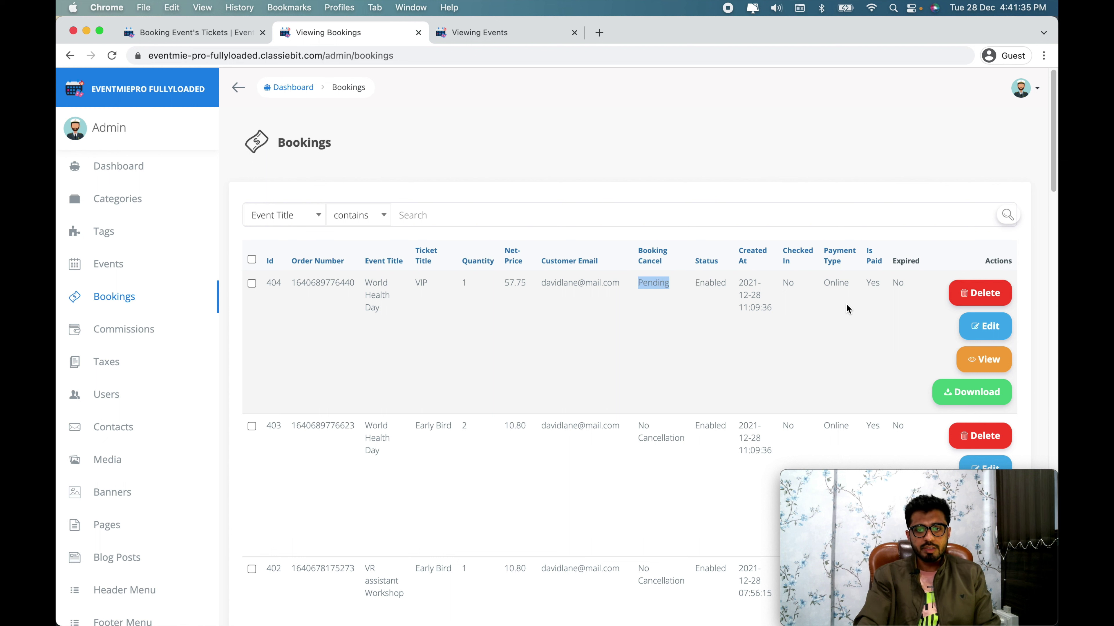
Step: Edit booking 404, setting Booking Cancel to Refunded and Status to Disabled, and save
click(988, 328)
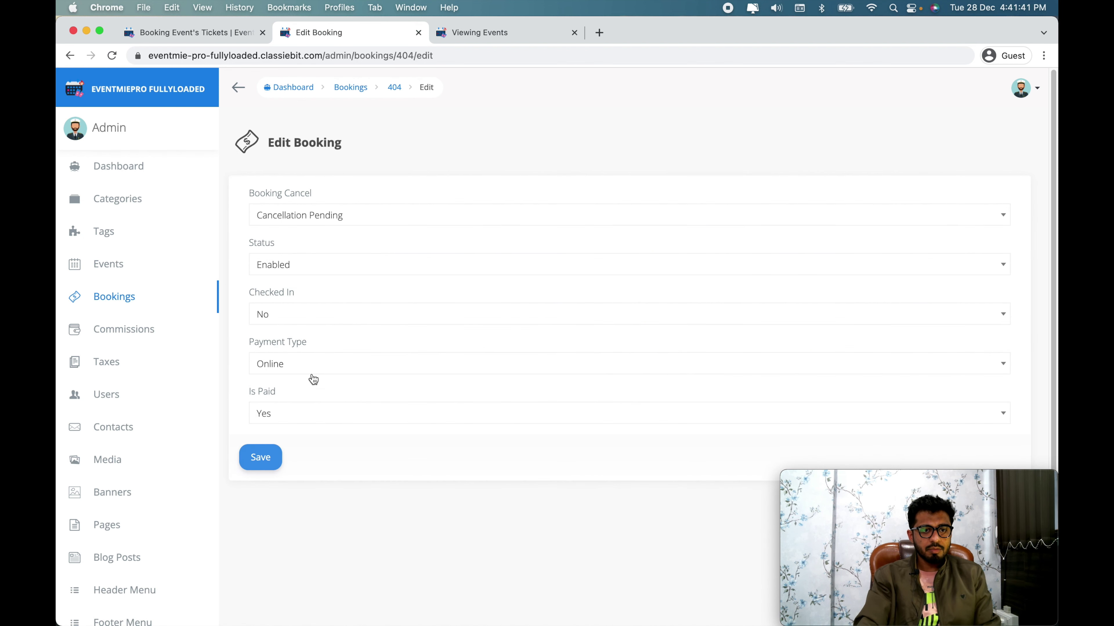
click(301, 223)
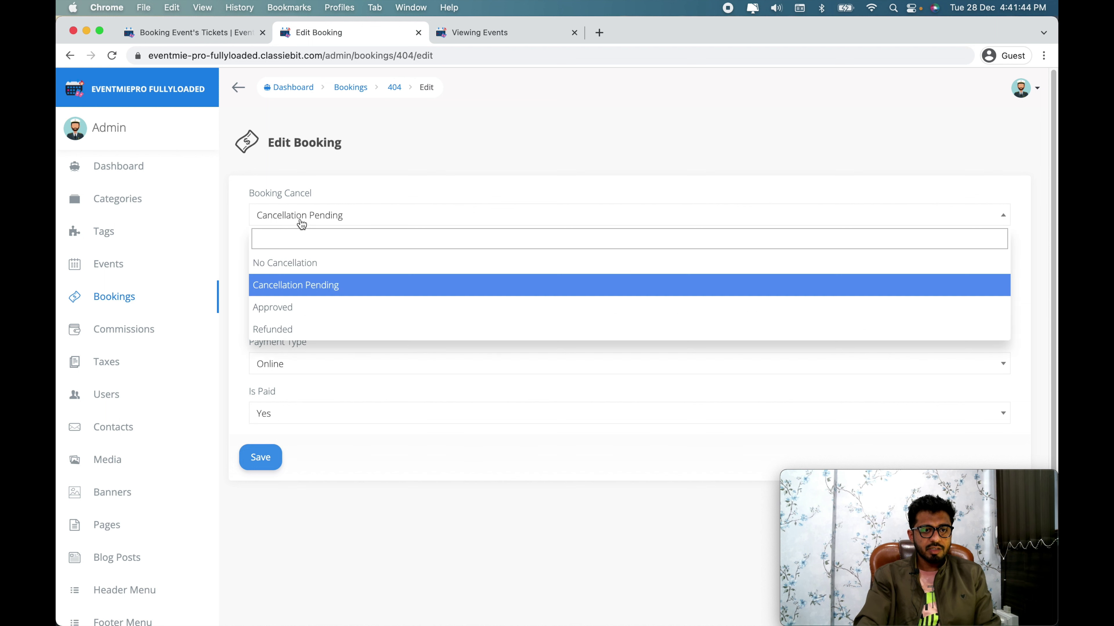
click(300, 330)
click(297, 268)
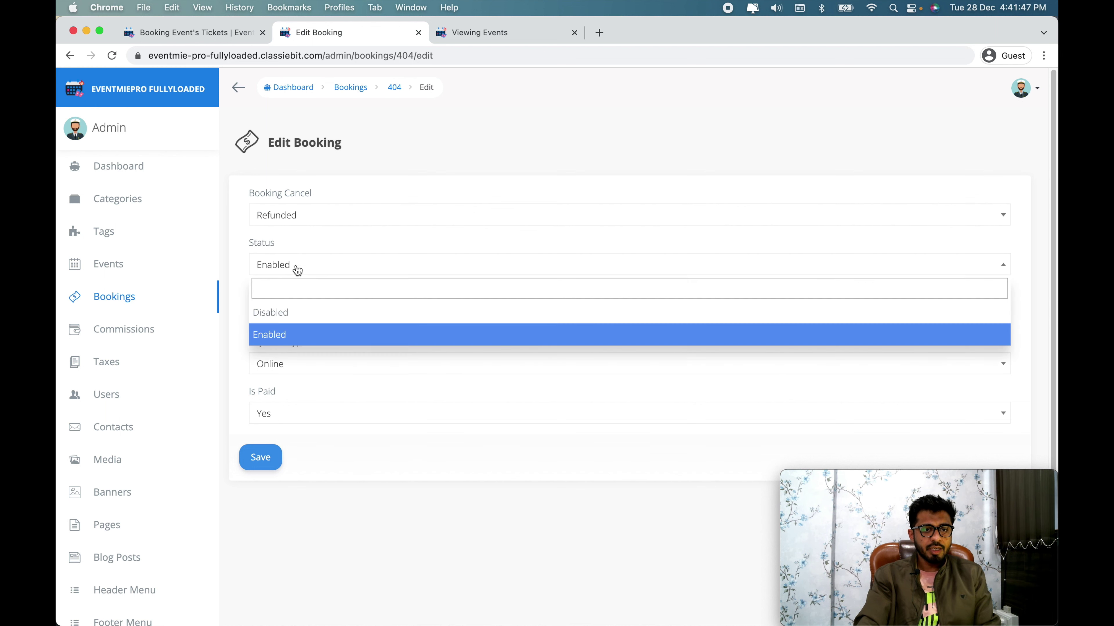
click(284, 313)
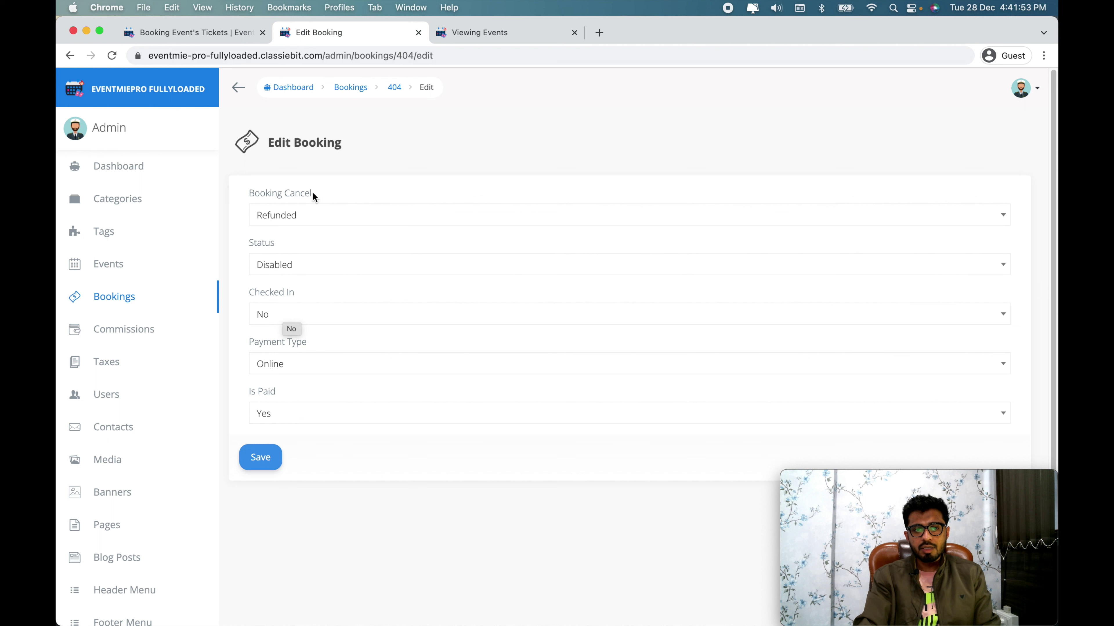
drag(279, 197, 333, 193)
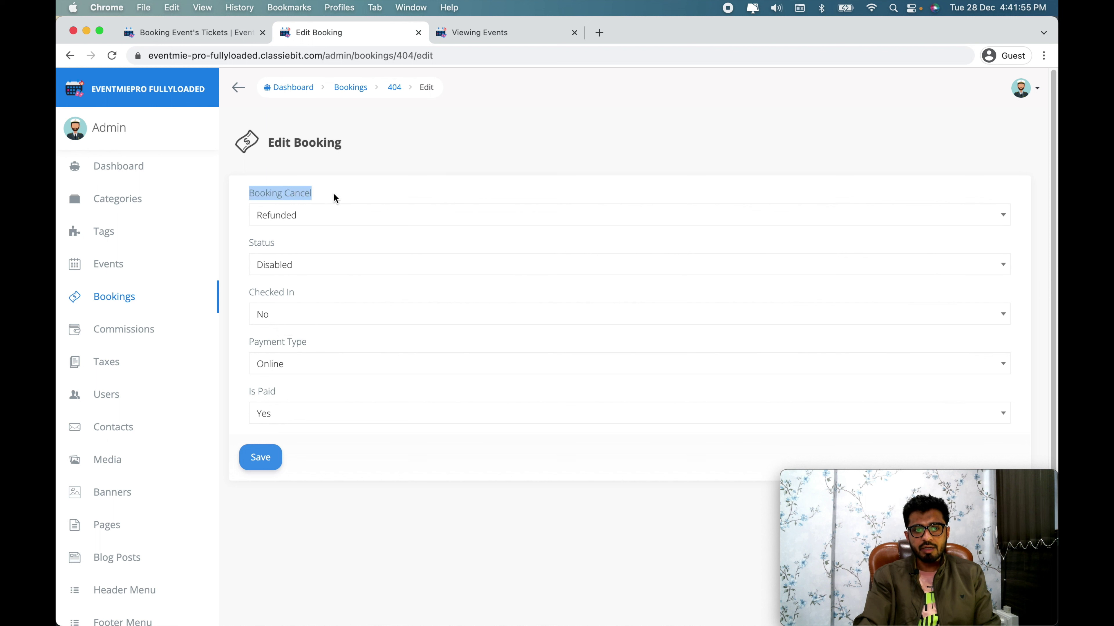
click(361, 191)
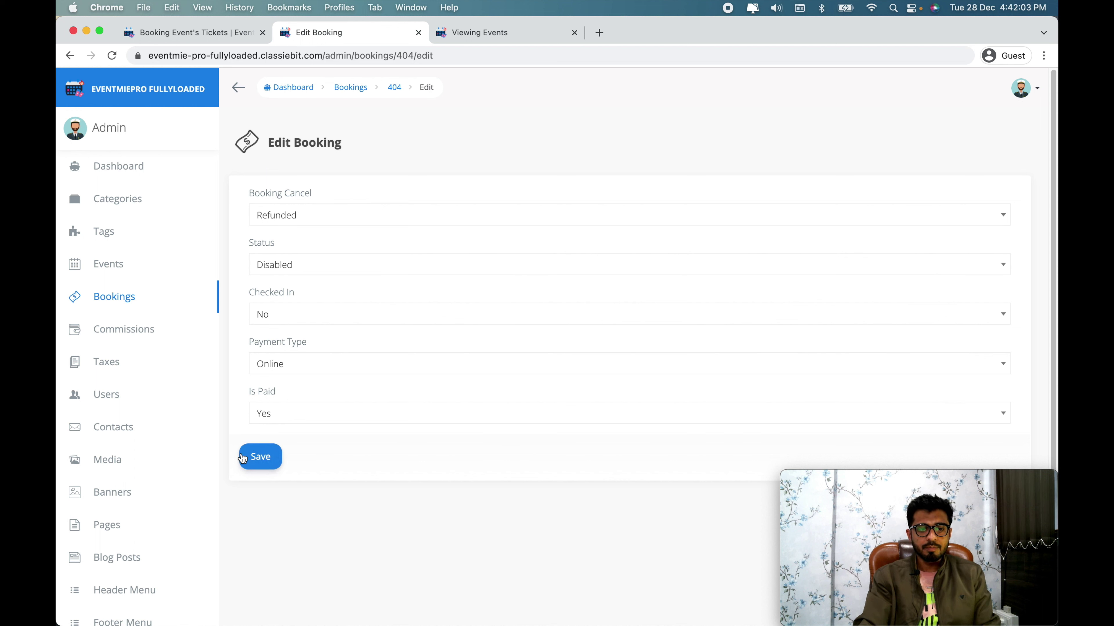
click(252, 459)
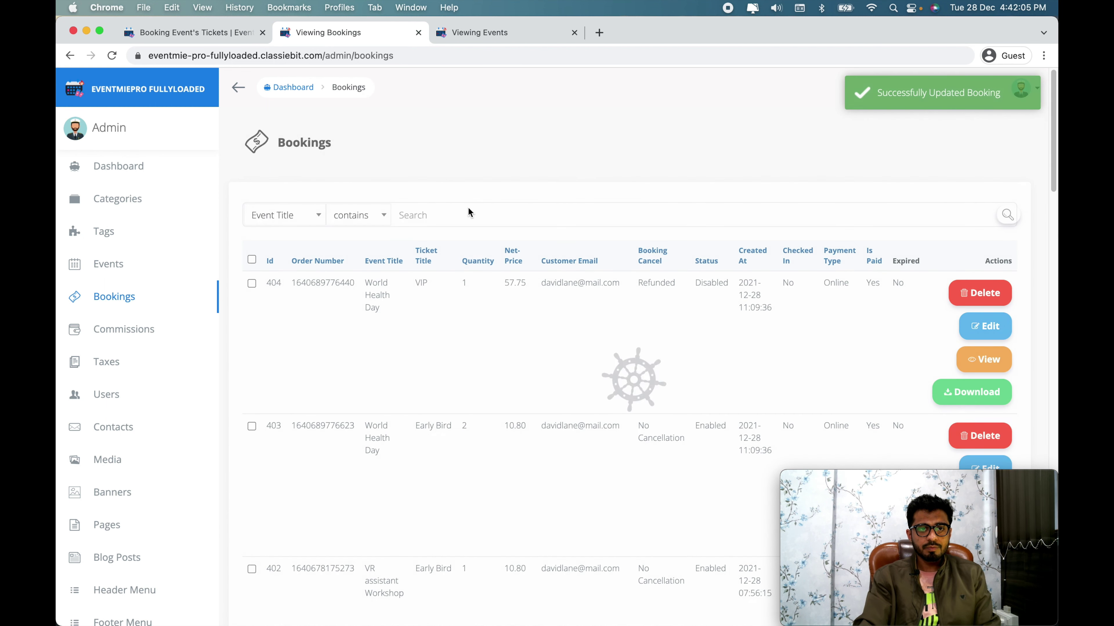
double_click(644, 284)
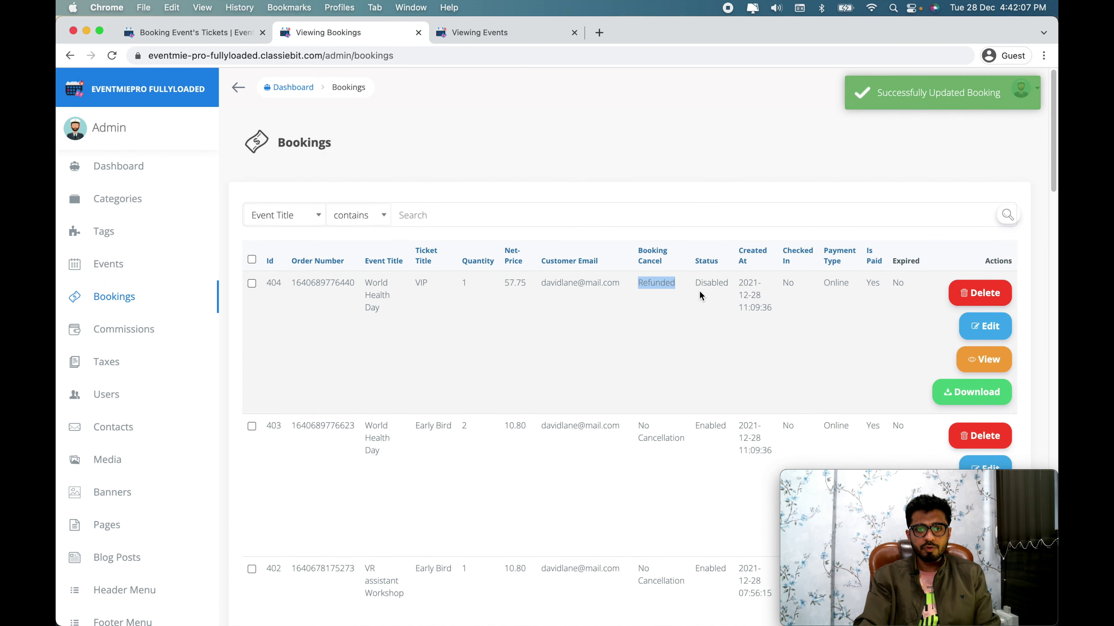
double_click(707, 284)
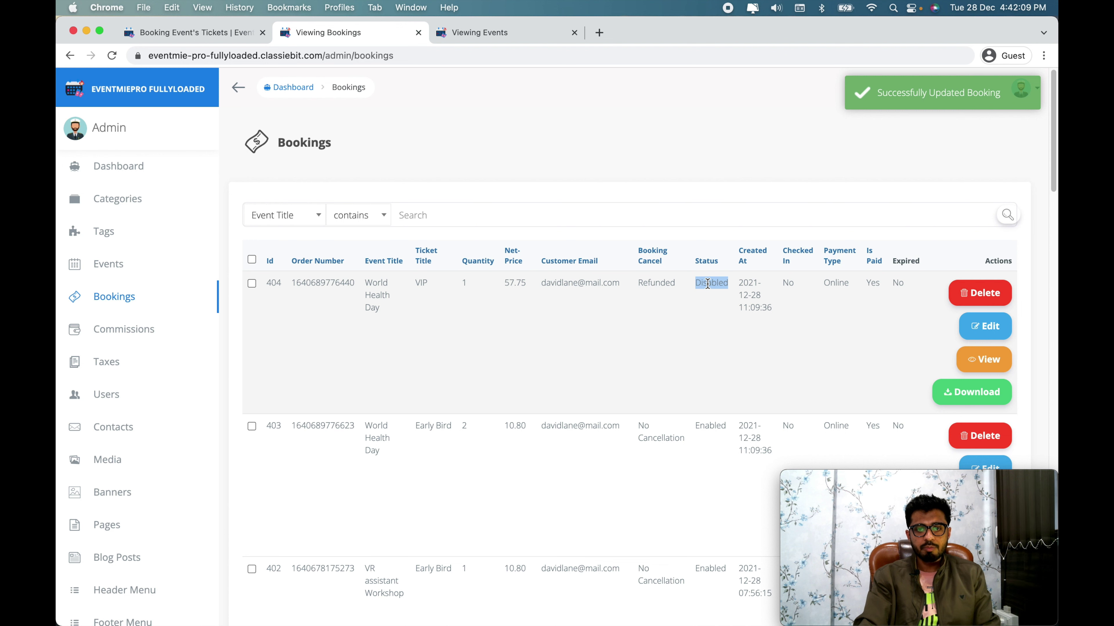
key(super+grave)
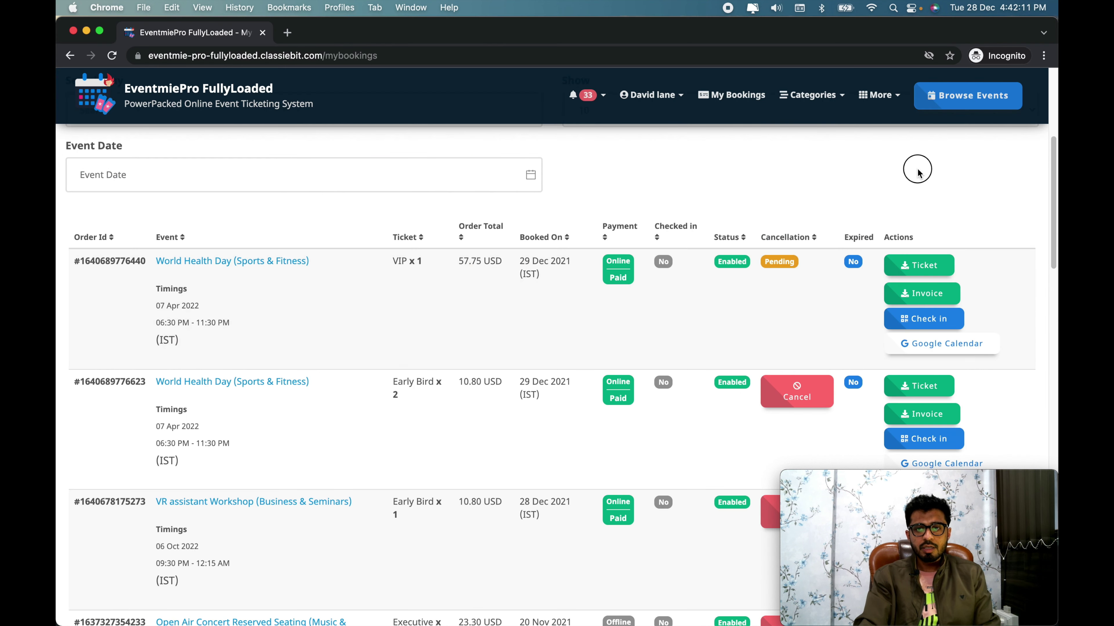
key(super+r)
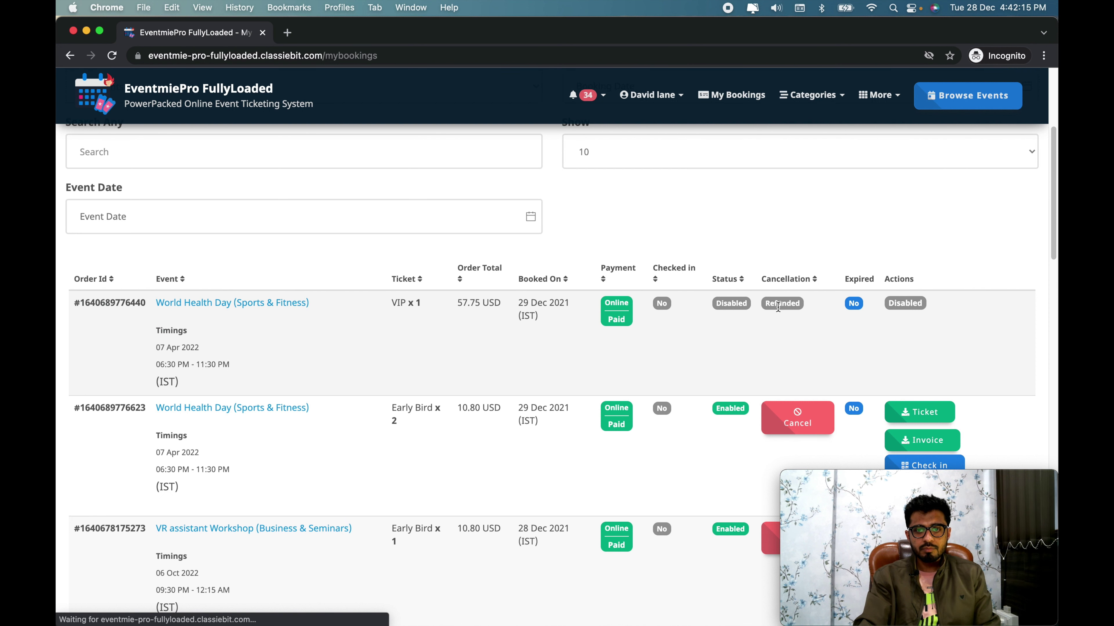
drag(769, 305, 800, 303)
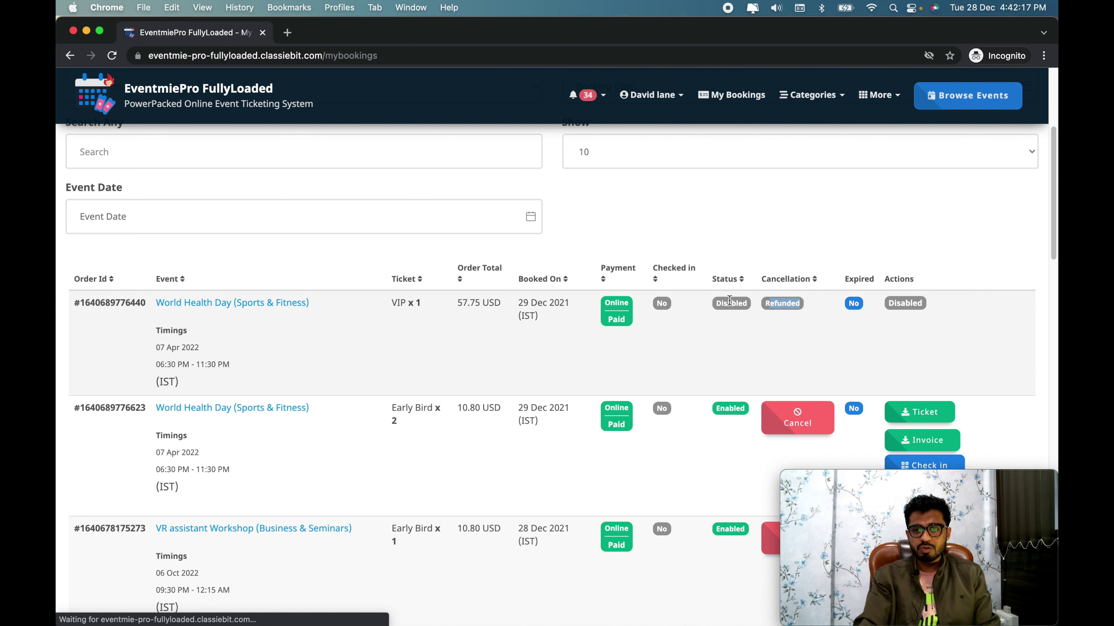
click(748, 304)
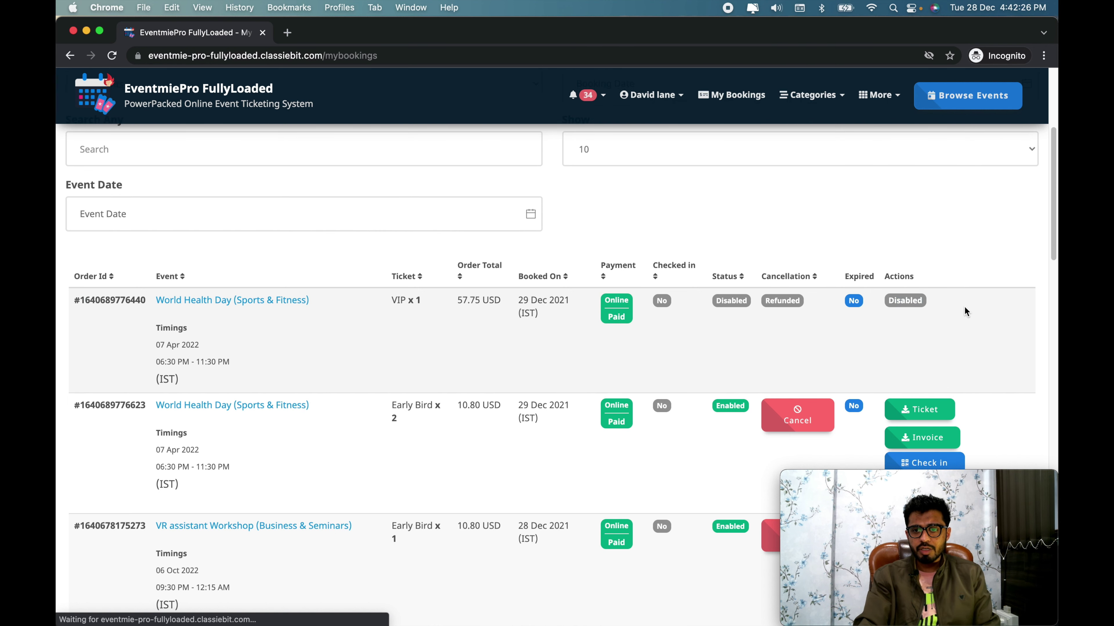
scroll(965, 308, down, 2)
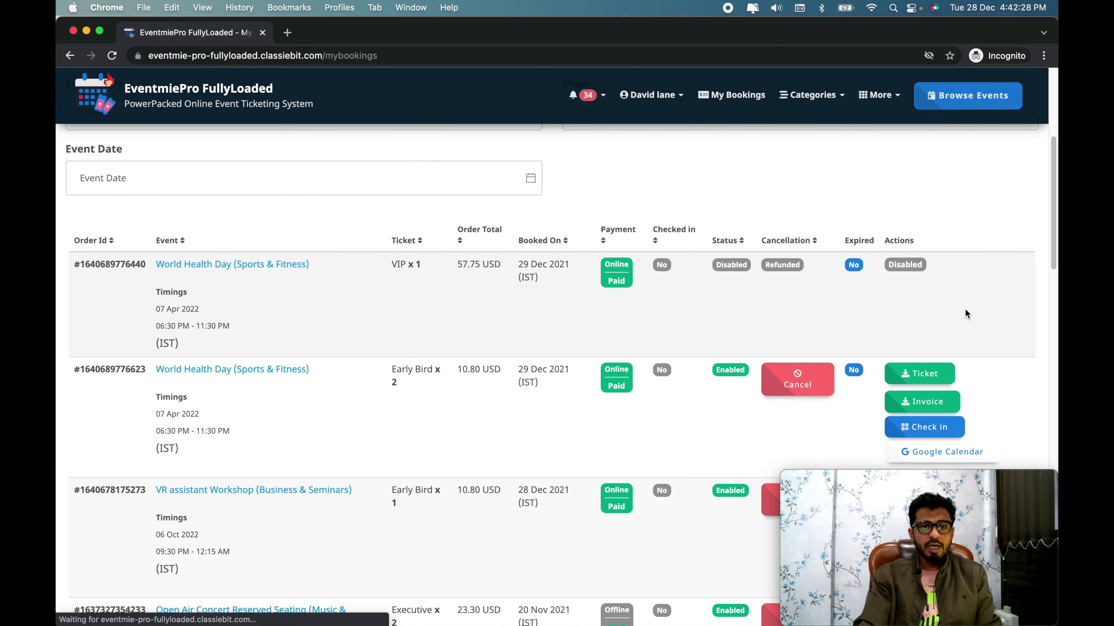
scroll(965, 308, up, 2)
drag(65, 314, 858, 298)
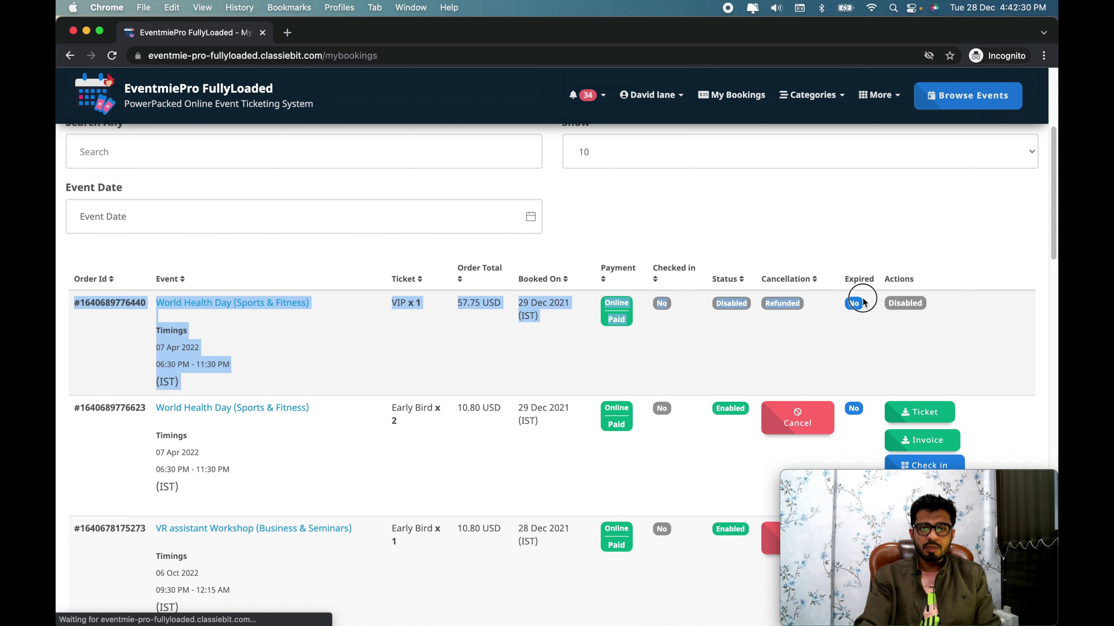
click(974, 336)
scroll(974, 333, up, 4)
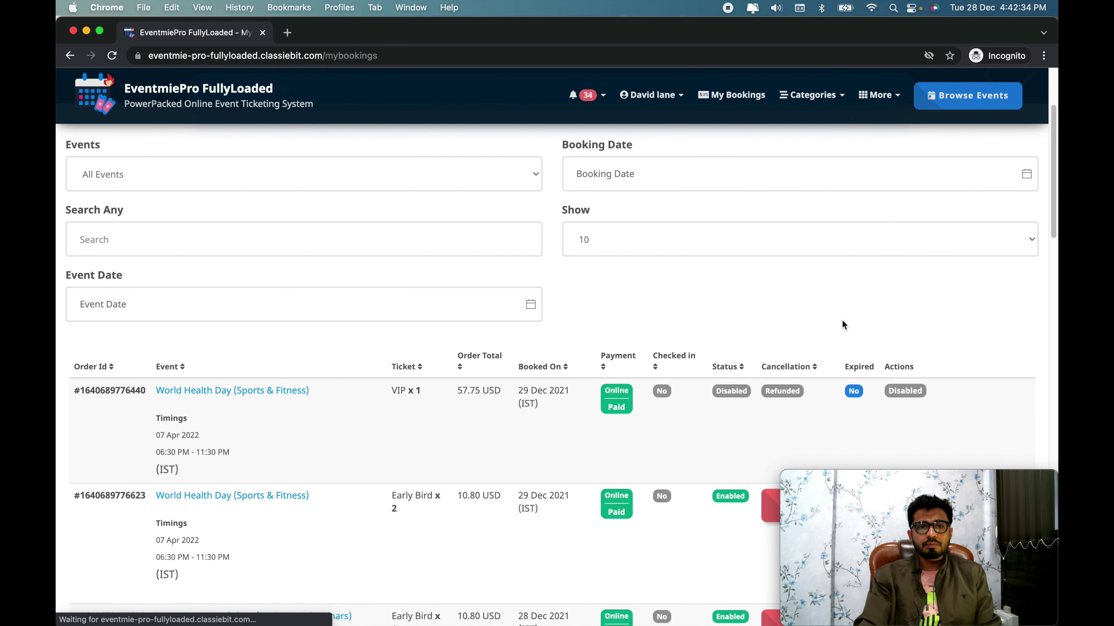
scroll(490, 400, down, 7)
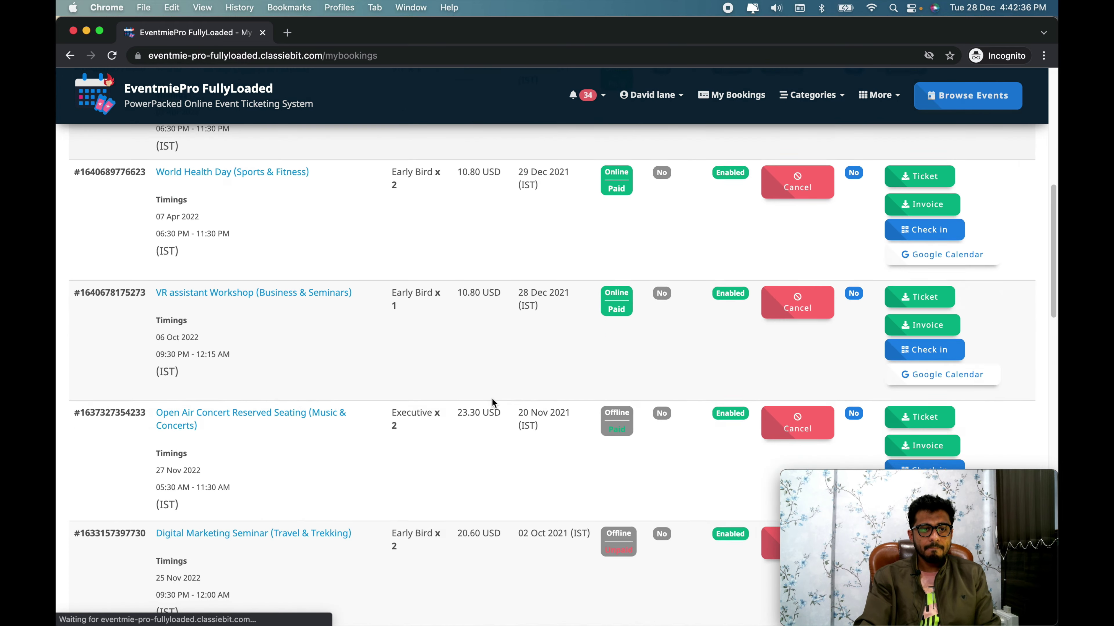
scroll(739, 314, up, 10)
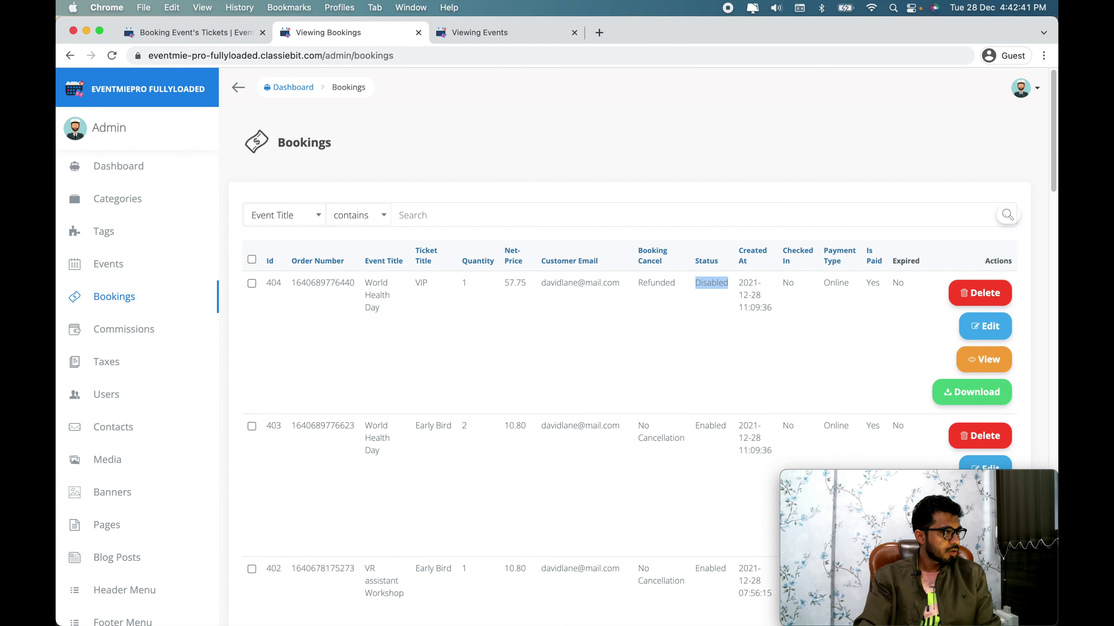
Step: In the organiser window, open Manage Bookings from the profile menu
key(super+grave)
scroll(865, 278, up, 4)
mouse_move(612, 100)
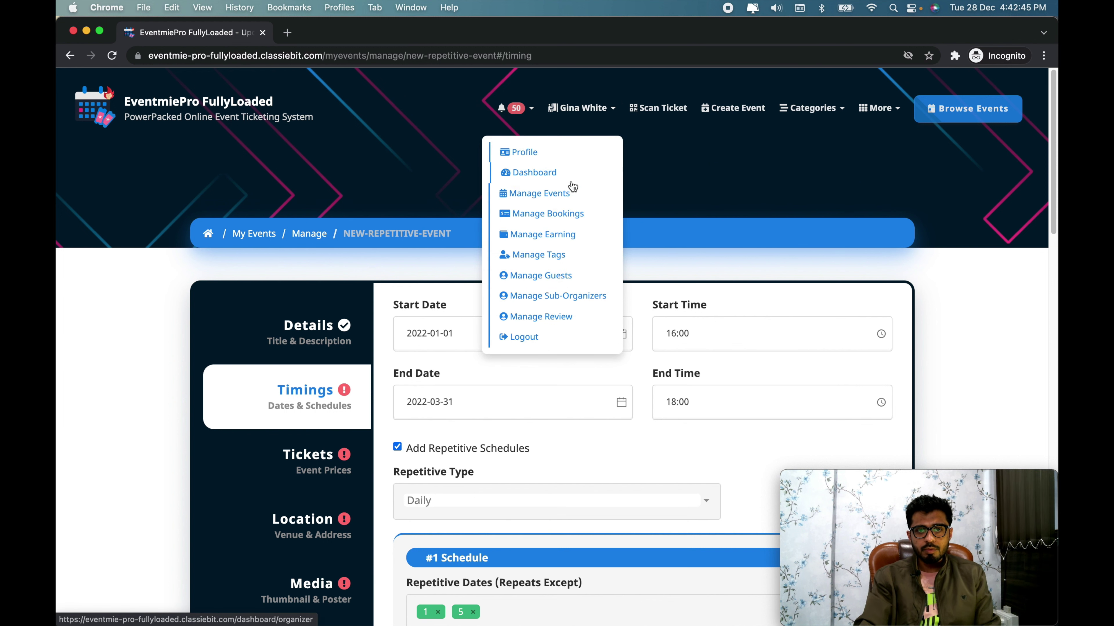
click(569, 214)
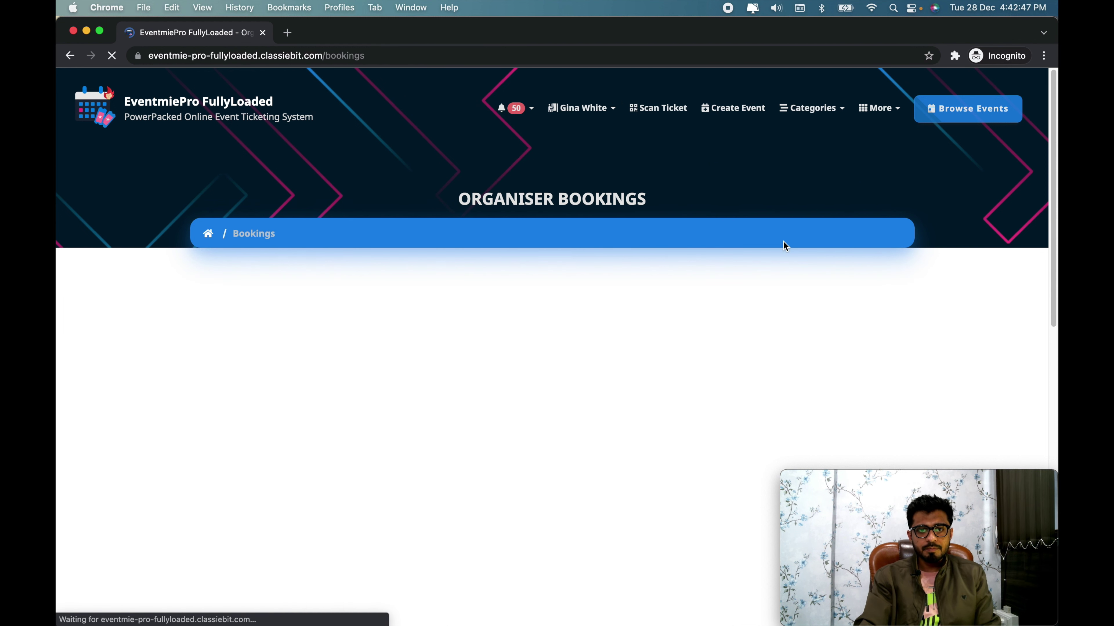
scroll(988, 253, down, 2)
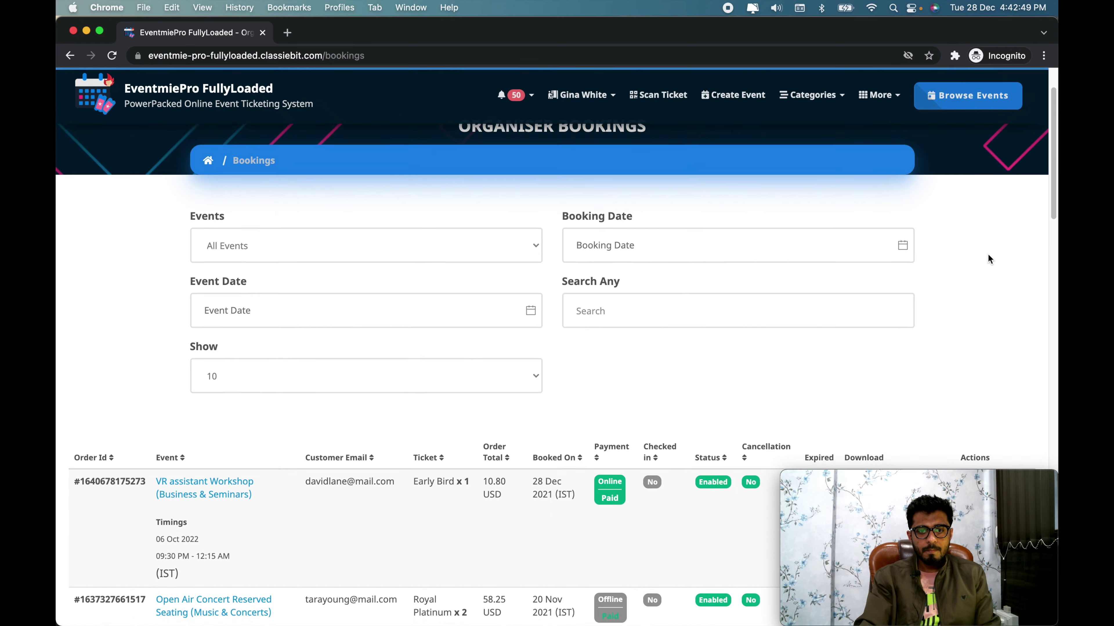
scroll(988, 253, down, 5)
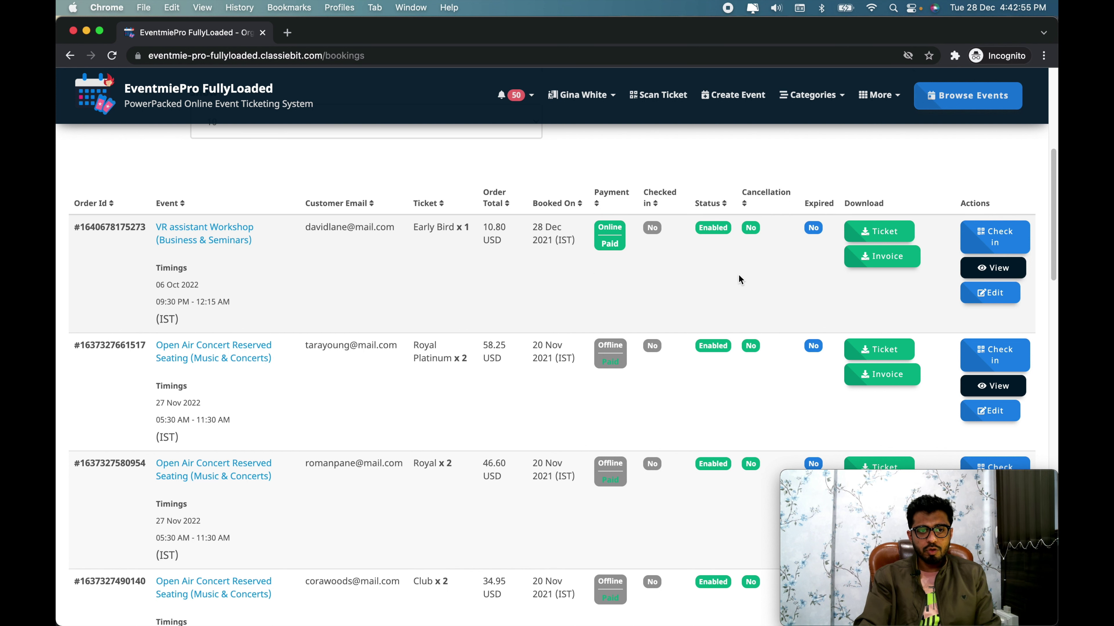
Step: Inspect the first booking's cancellation choices in its status editor, then close it unchanged
click(989, 293)
click(483, 177)
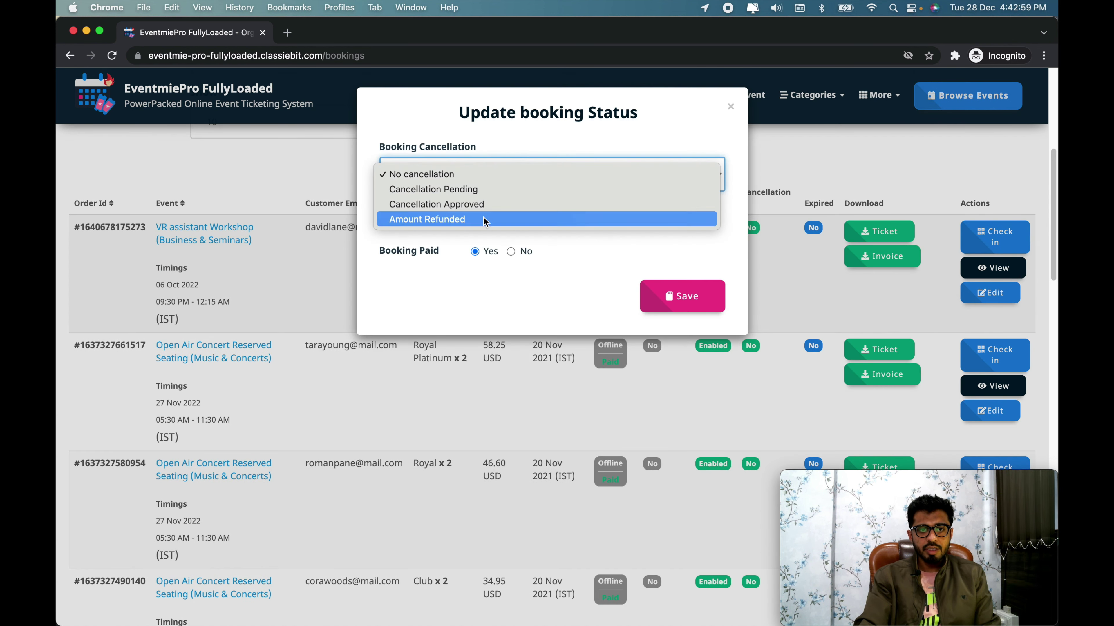
click(643, 259)
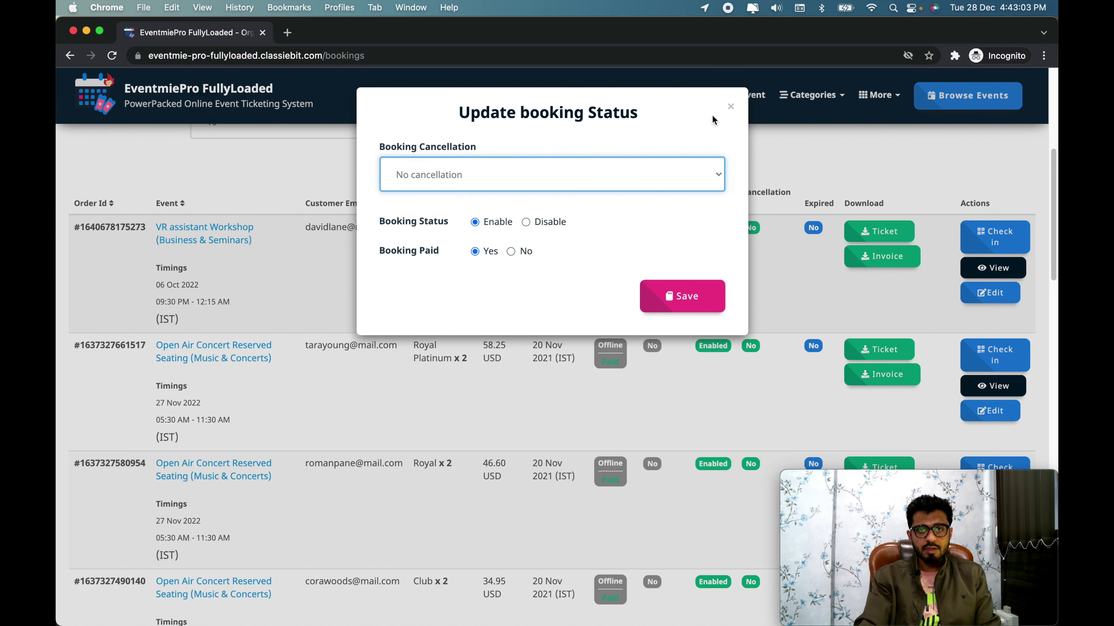
click(725, 108)
scroll(772, 167, up, 10)
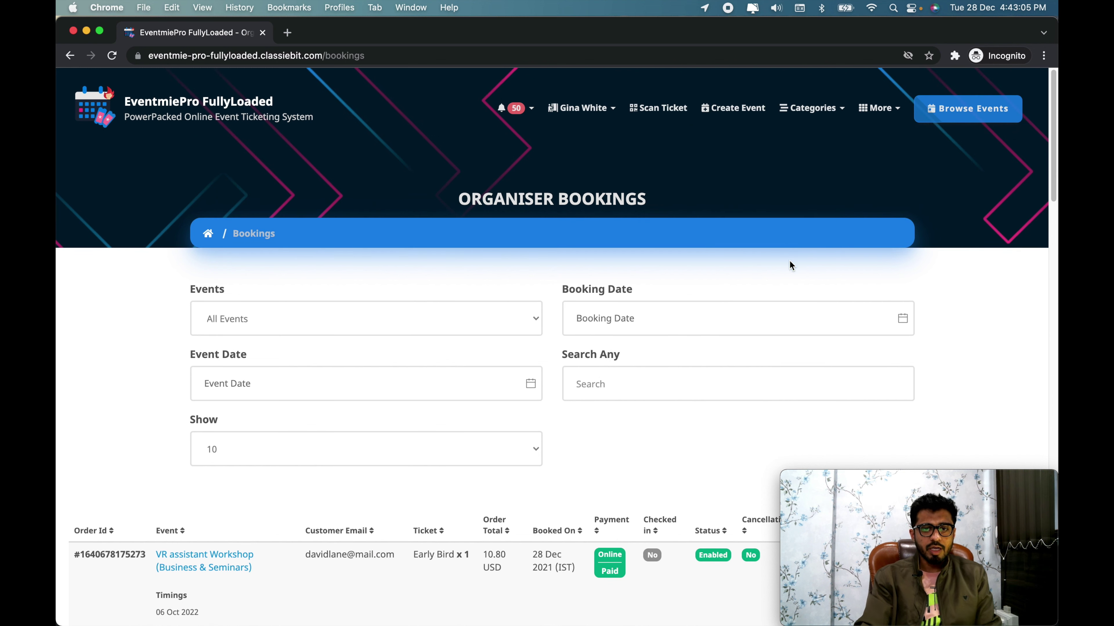